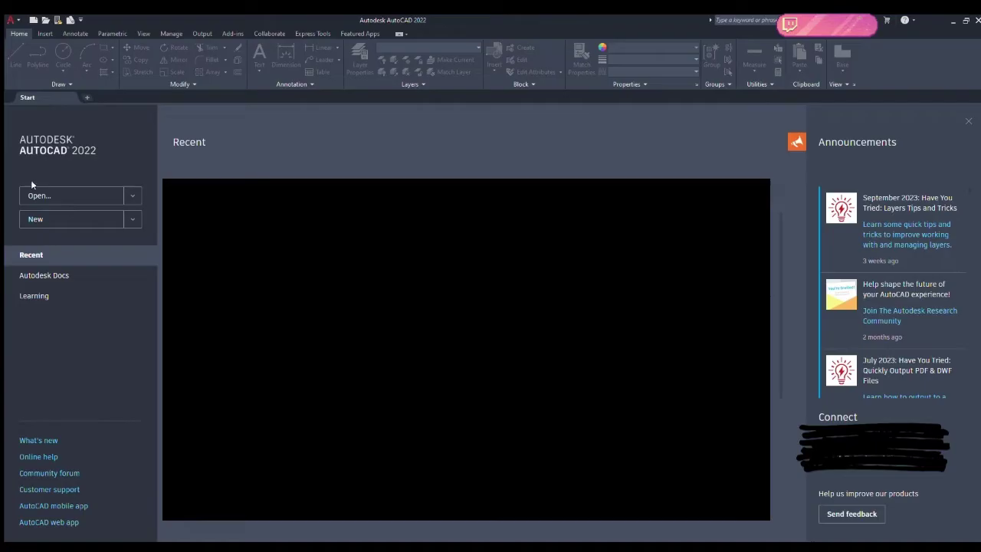
- Create a new blank drawing, Drawing1, and switch it to Model space
click(74, 228)
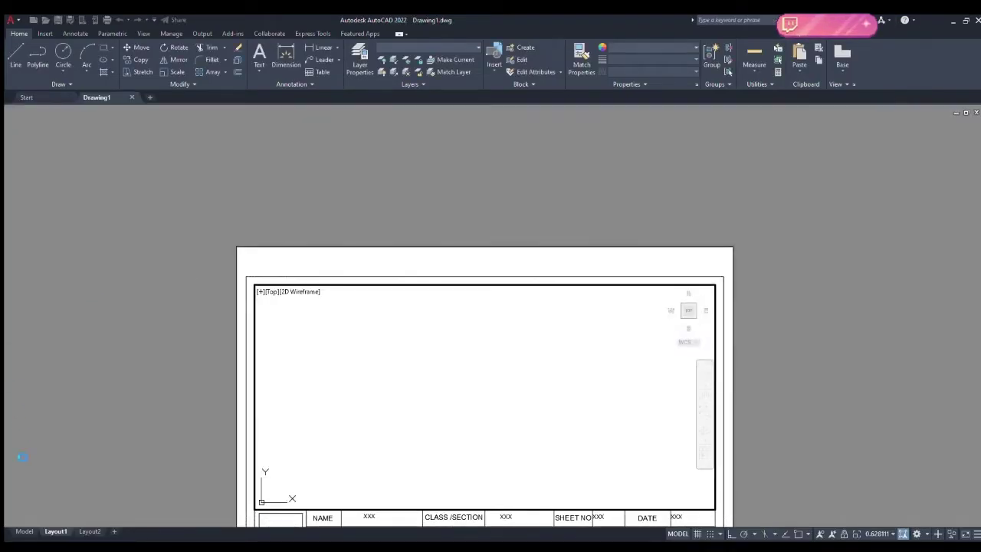
click(23, 531)
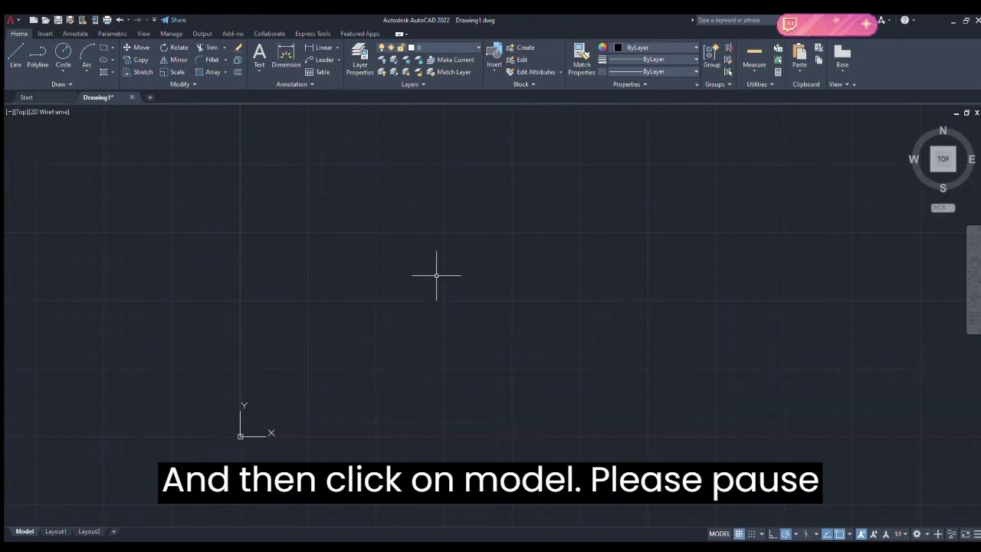
- Accept the current drawing units in the Units dialog using UN
middle_drag(527, 273, 421, 313)
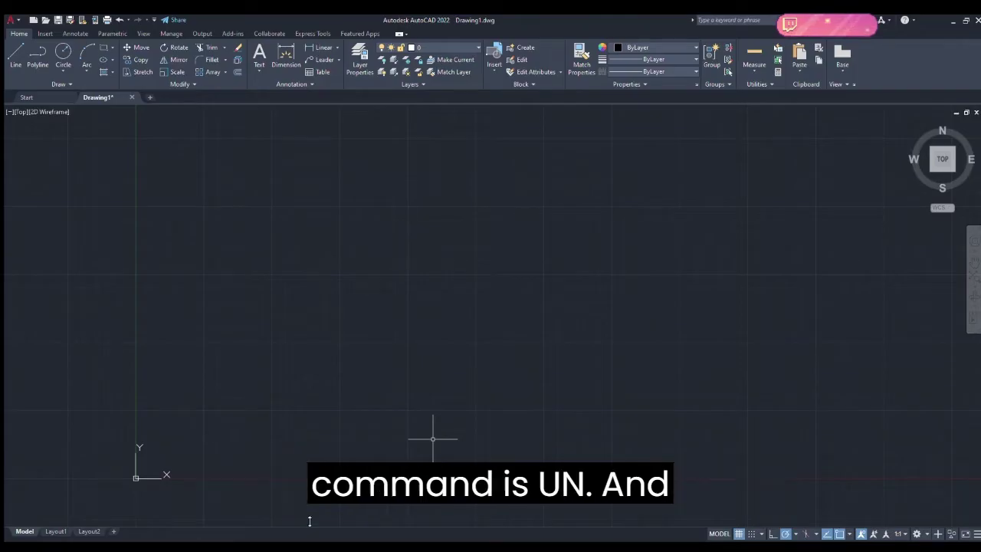
text(un)
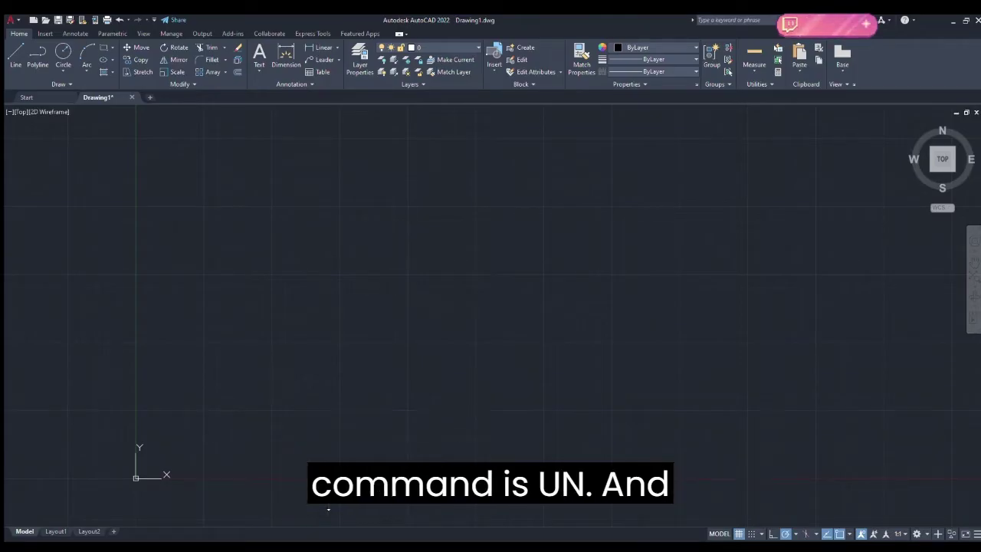
key(Return)
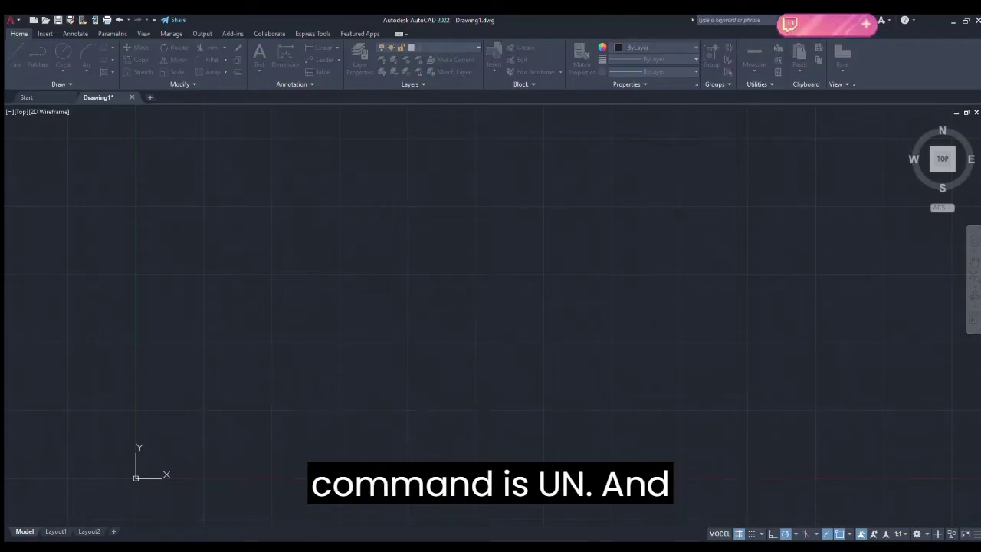
click(429, 375)
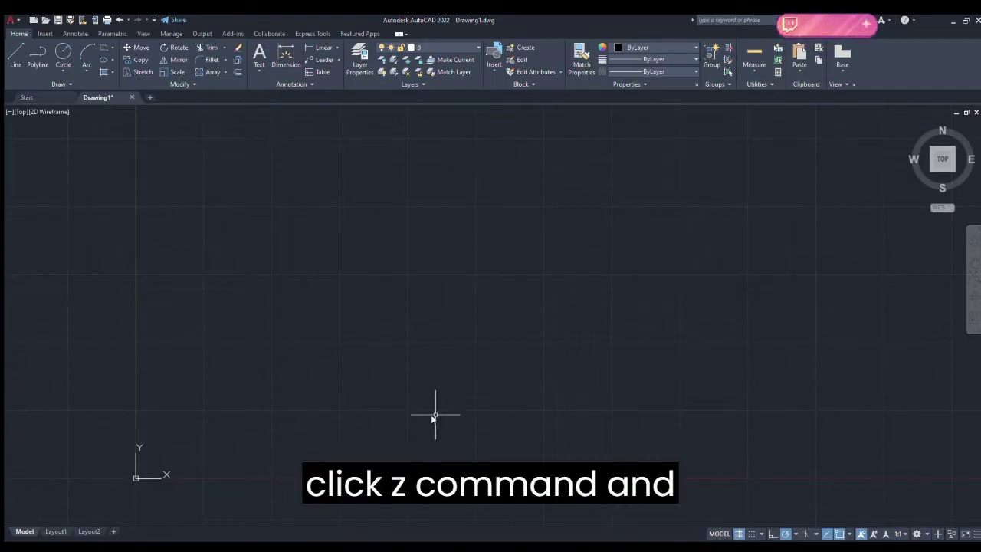
- Zoom All to show the whole 0,0 to 297,210 drawing area
text(z)
key(Return)
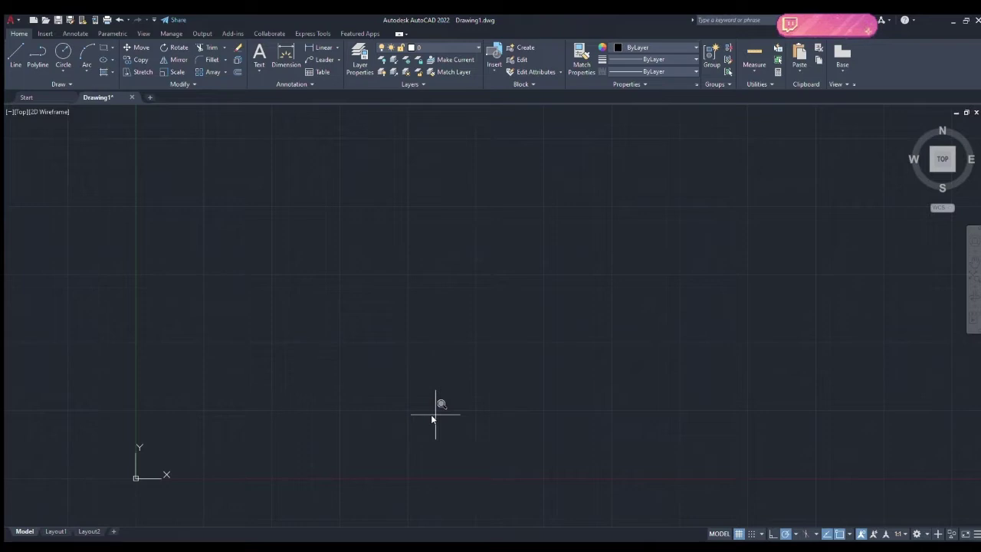
text(a)
key(Return)
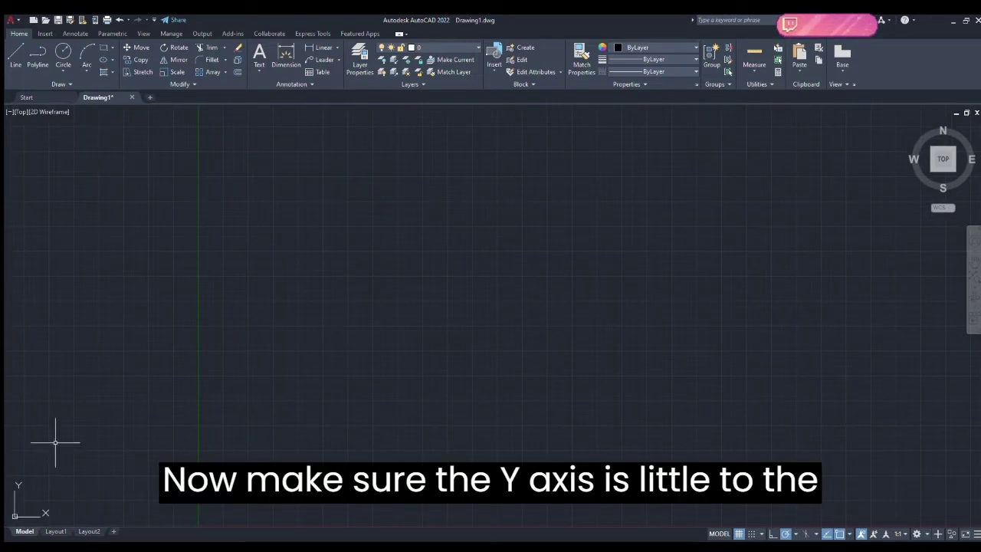
- Bring the Y axis near the left edge and pick the line's start point
mouse_move(495, 293)
middle_down()
mouse_move(393, 306)
mouse_move(365, 287)
middle_up()
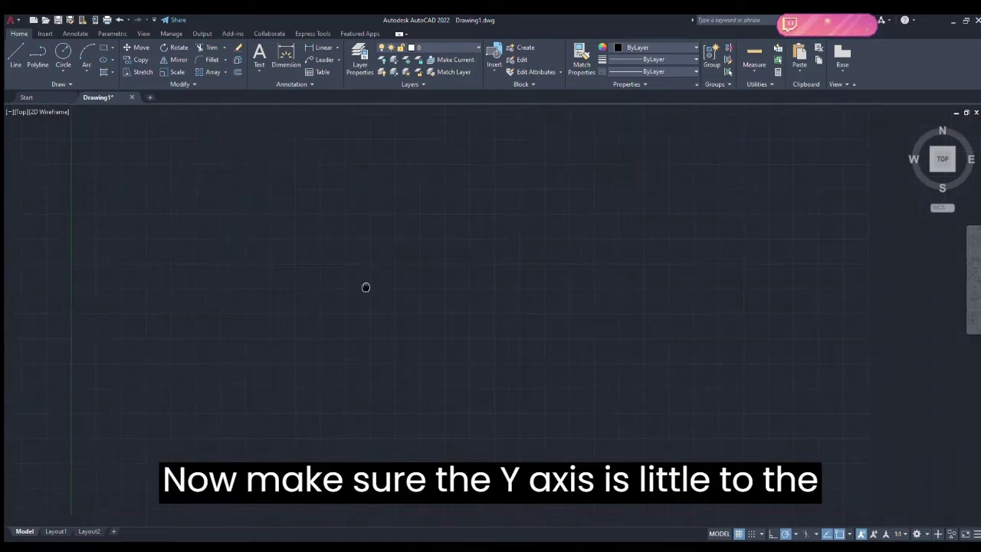
scroll(406, 323, up, 2)
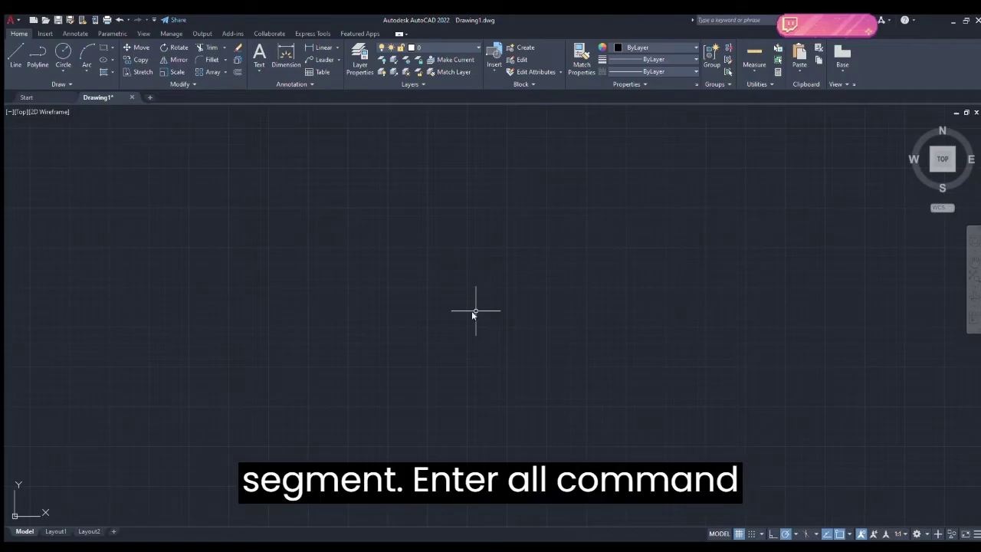
click(229, 366)
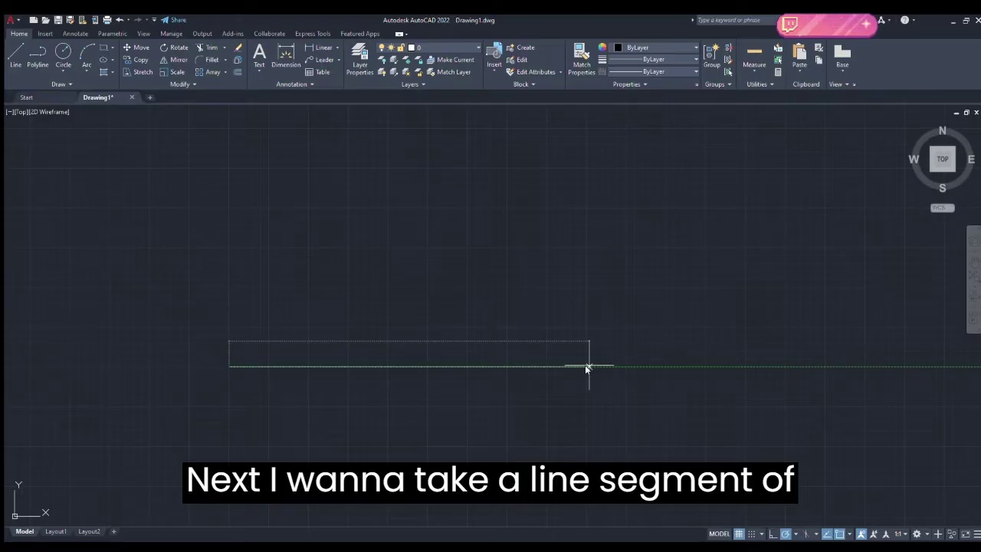
- Finish the horizontal line at a length of 80
text(80)
key(Return)
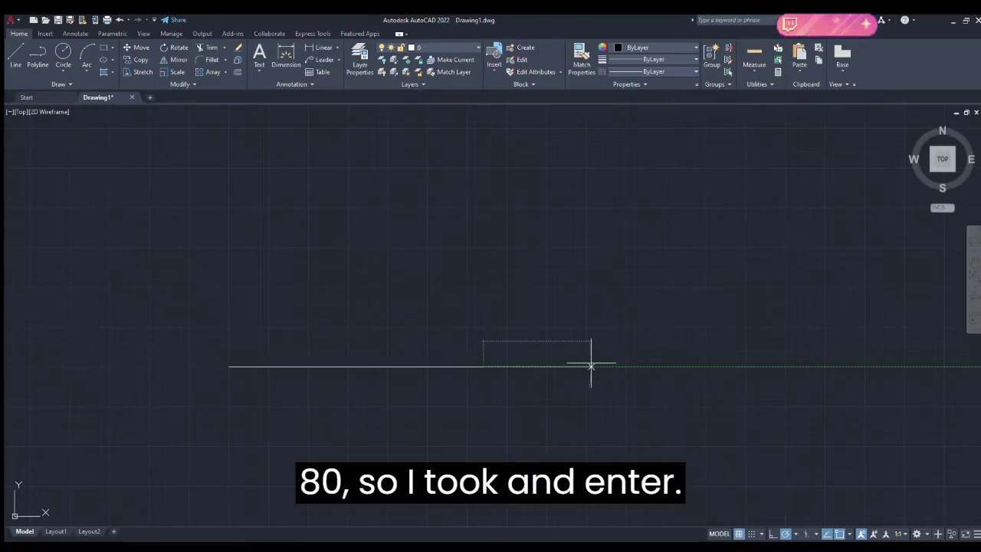
key(Escape)
scroll(326, 408, up, 2)
middle_drag(328, 407, 351, 438)
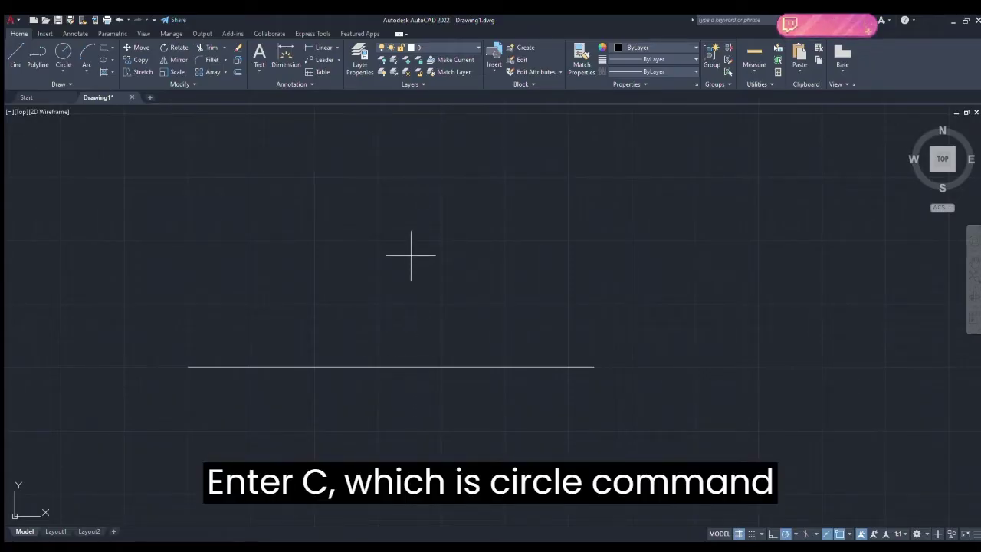
- Draw a circle from the line's midpoint to its end and trim its lower half
click(390, 367)
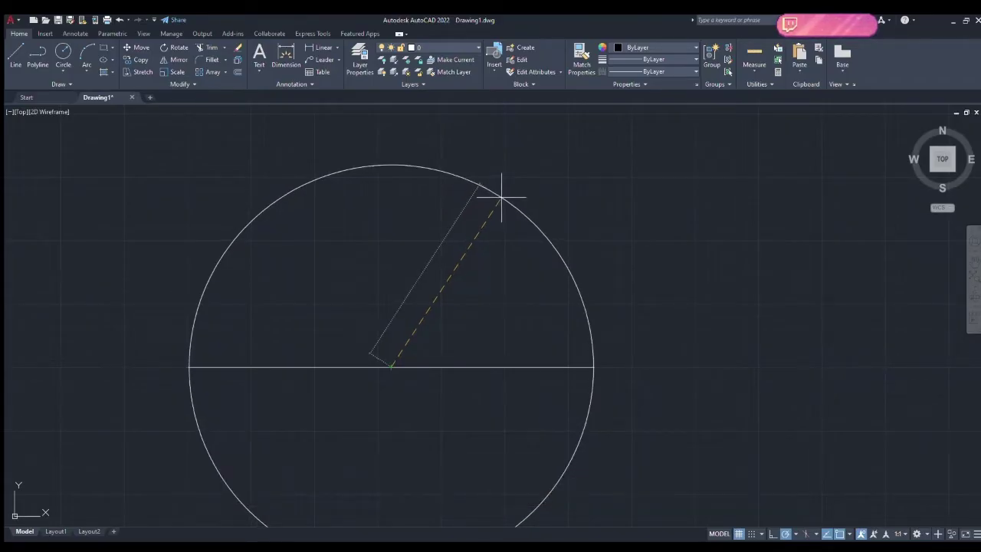
click(501, 197)
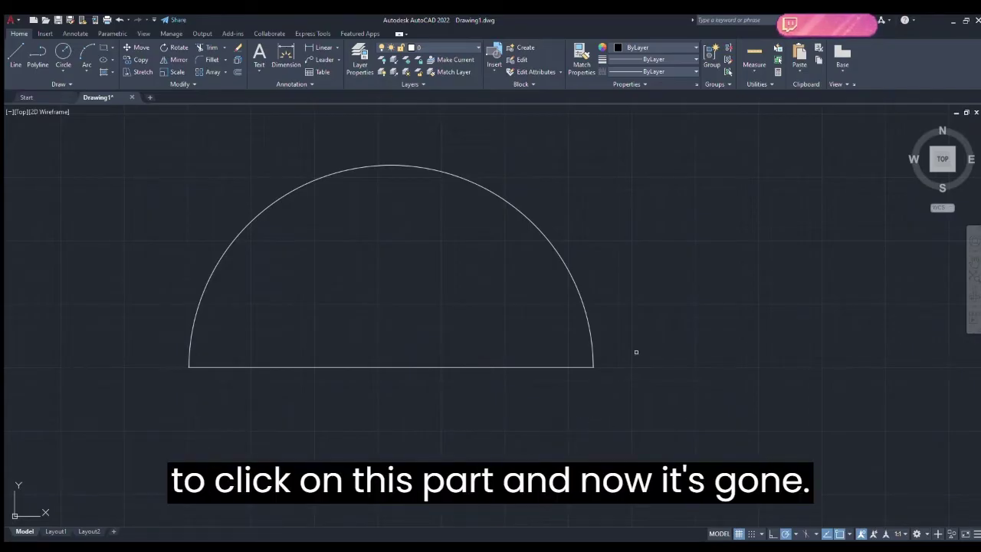
key(Escape)
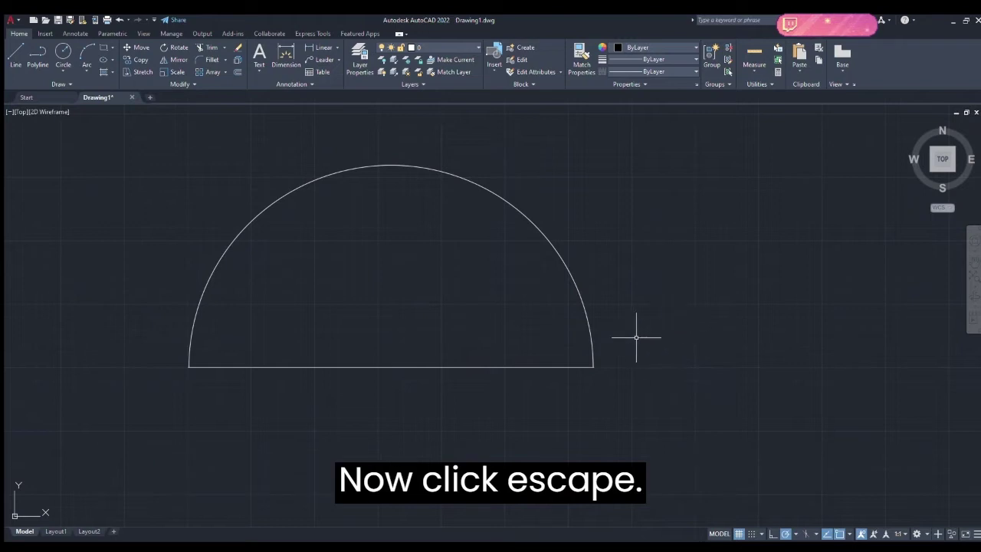
- Use DIV to split the semicircular arc into 5 equal segments
middle_drag(640, 314, 650, 364)
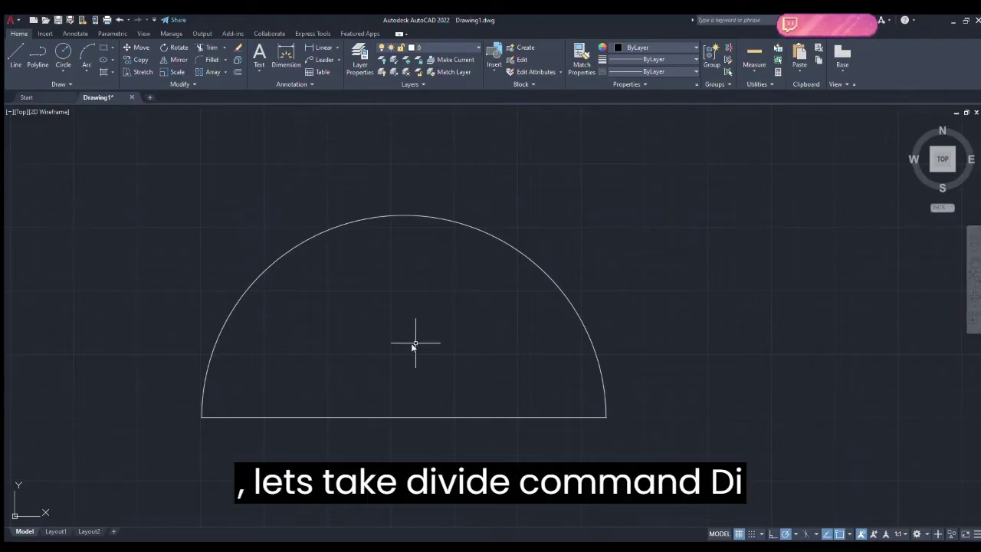
text(div)
key(Return)
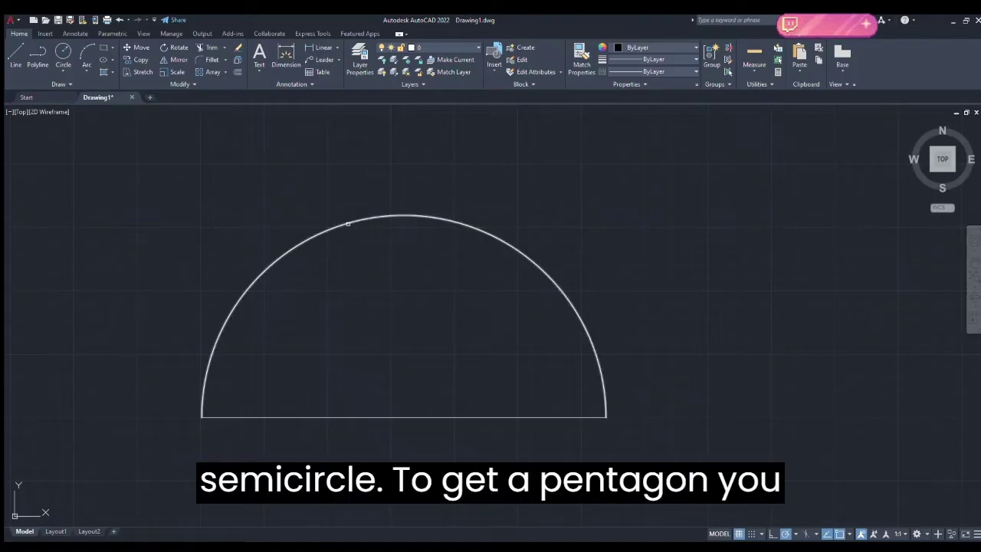
click(348, 223)
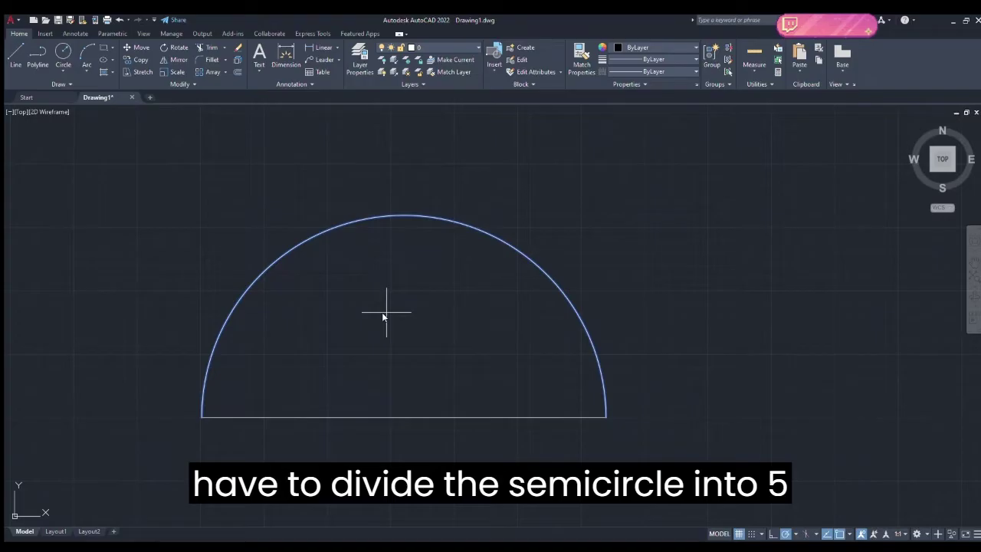
key(Return)
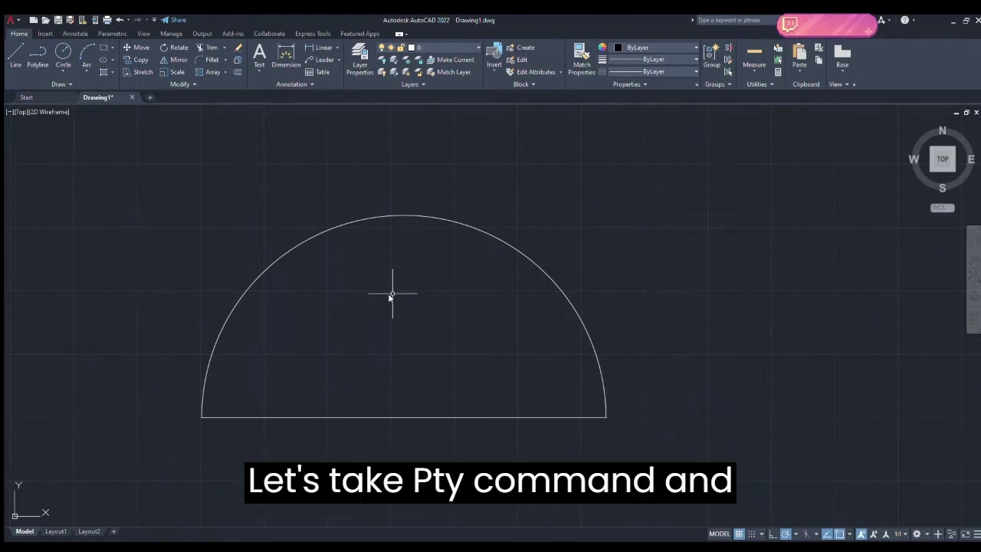
- Apply the circled-X point style at size 3 through PTYPE
text(ptype)
key(Return)
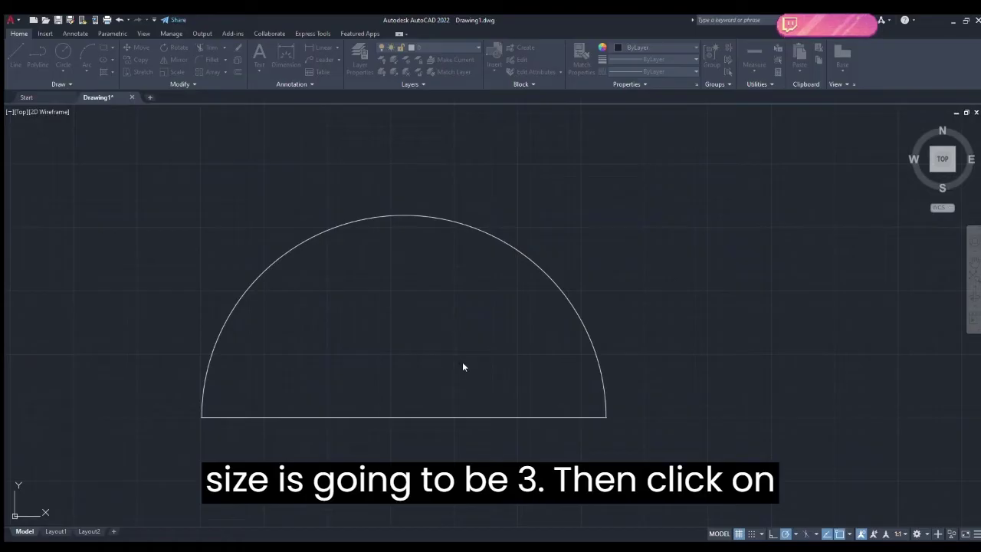
key(Return)
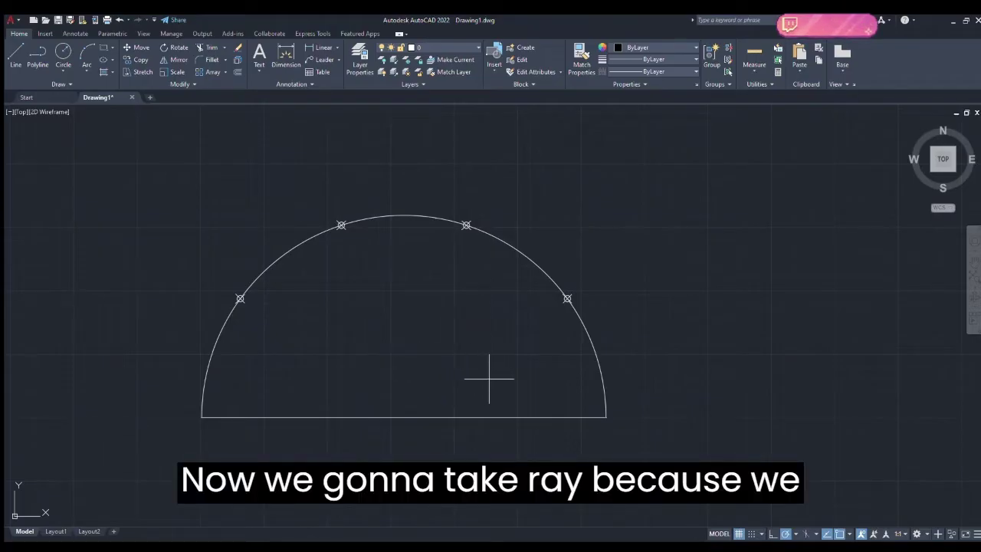
- Draw four rays from the diameter's midpoint through the left, upper-left, upper-right and right division points
click(404, 417)
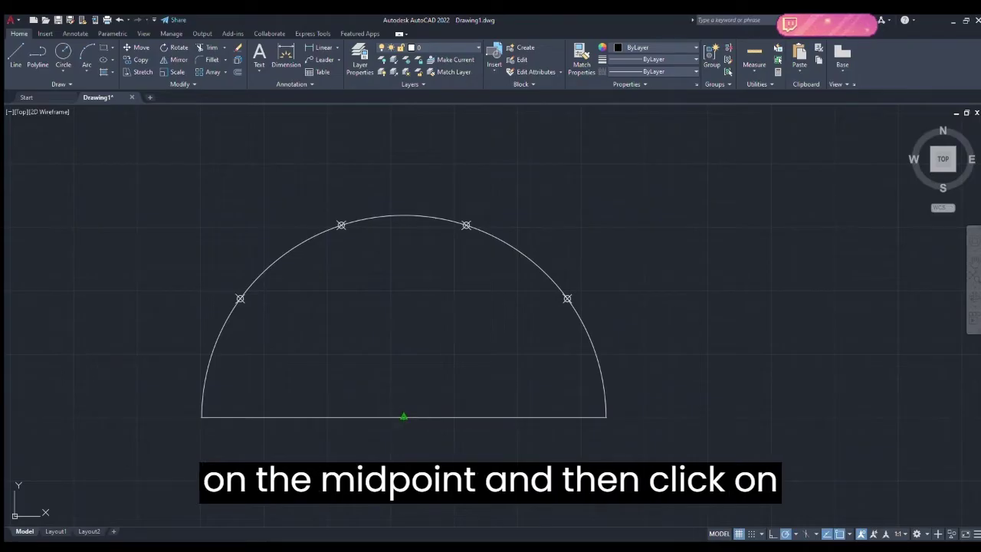
click(240, 298)
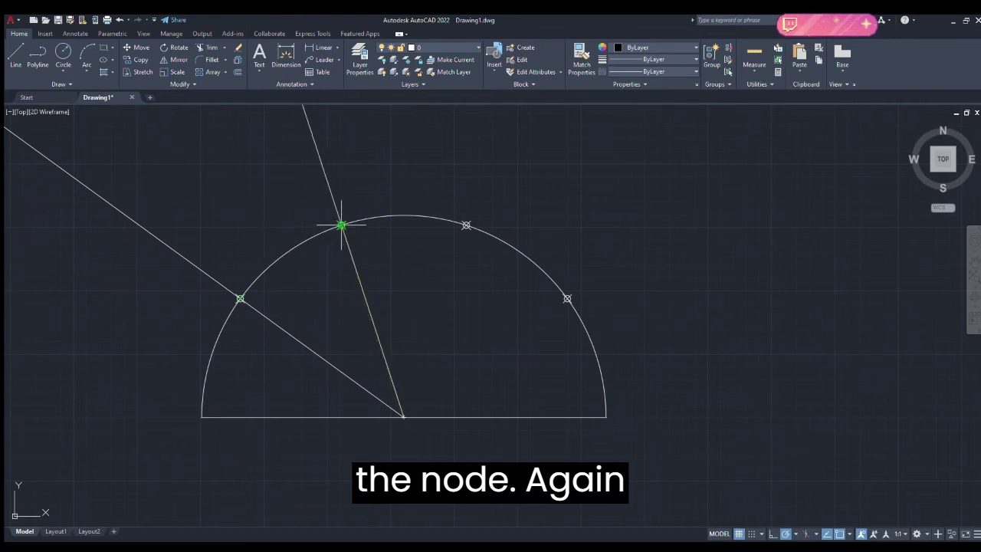
click(342, 225)
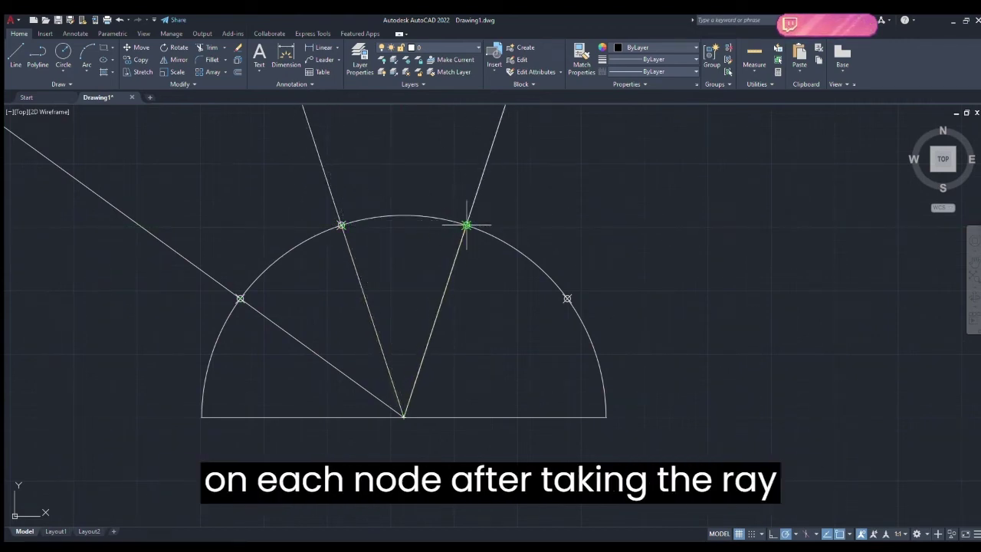
click(467, 225)
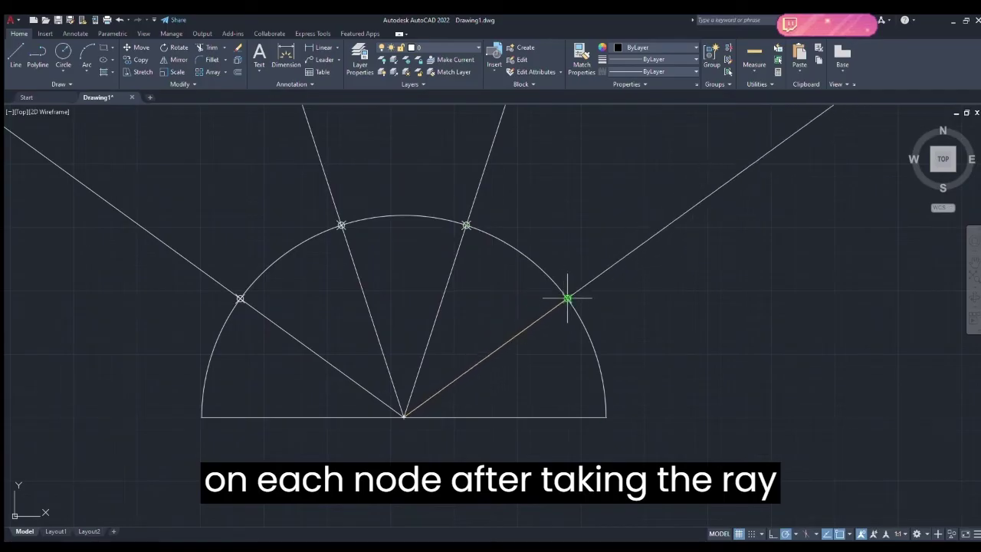
click(567, 298)
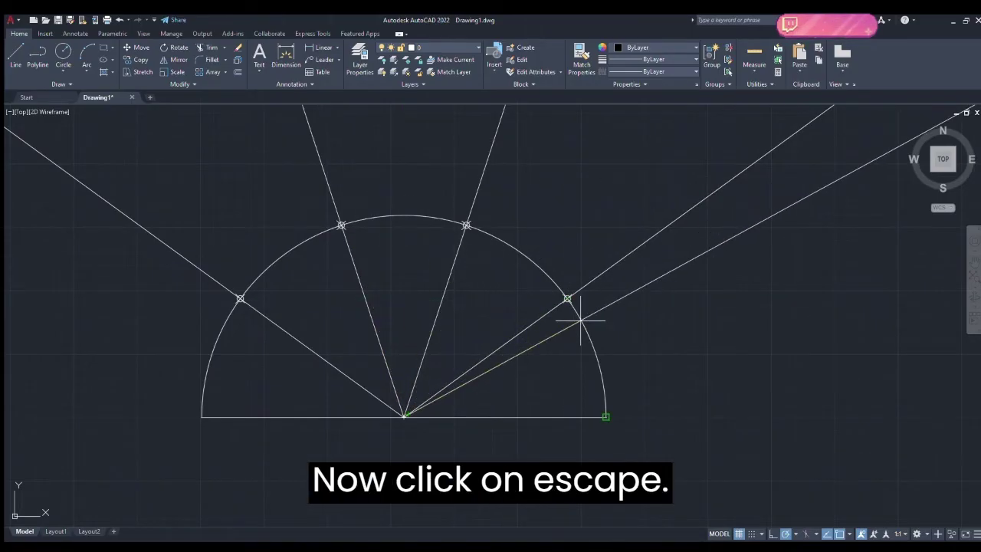
key(Escape)
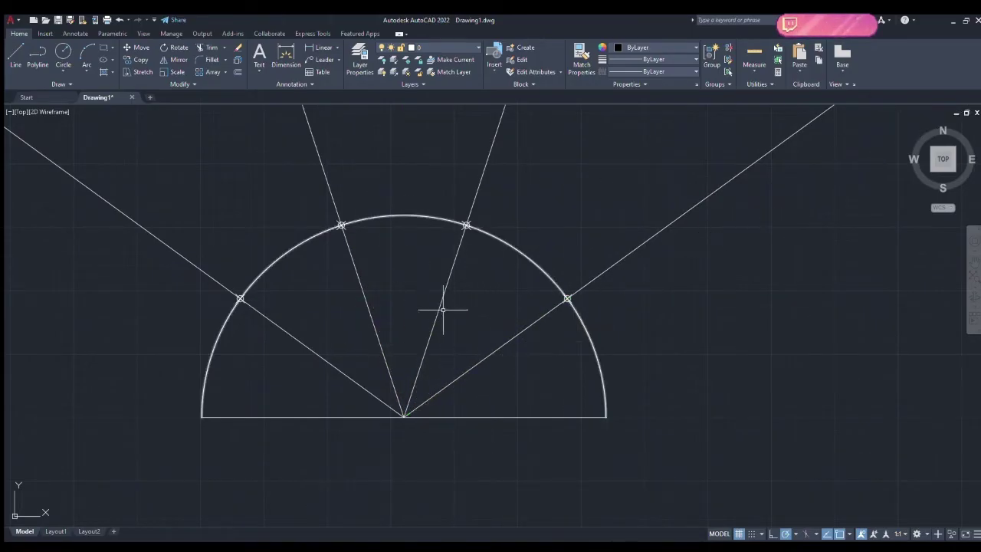
middle_drag(487, 310, 486, 344)
scroll(486, 329, down, 3)
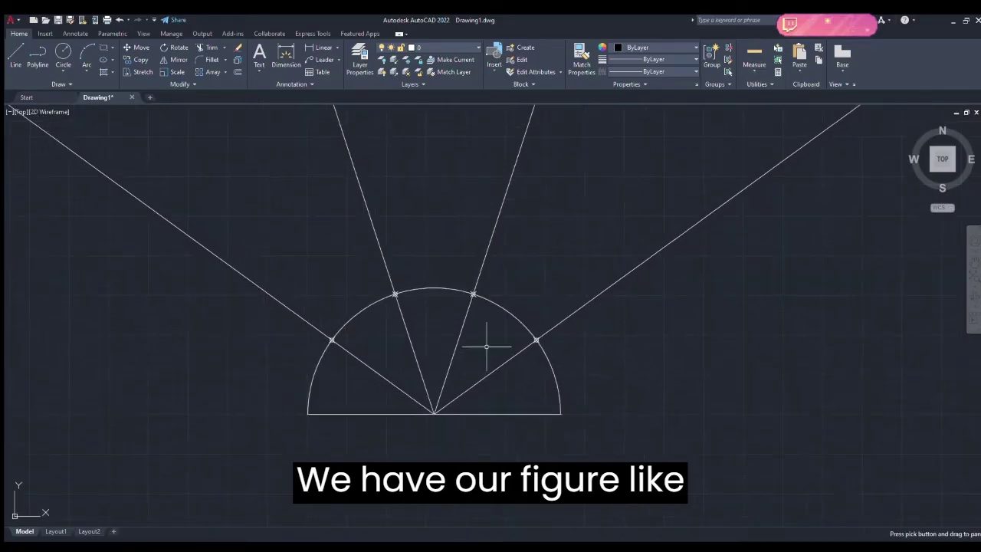
scroll(486, 344, up, 3)
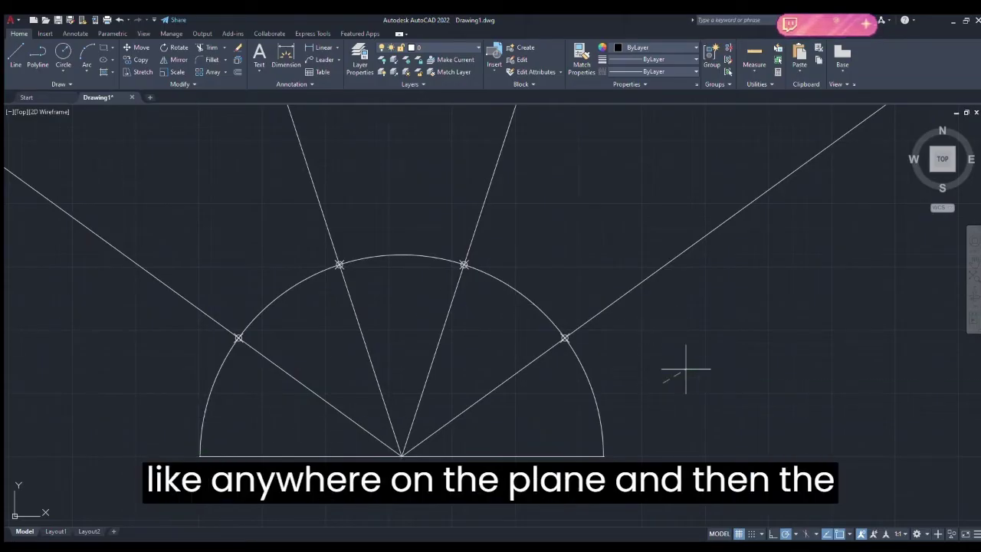
- Start DTEXT with height 2.5 and rotation 0, labelling the base points A, O and B
click(662, 388)
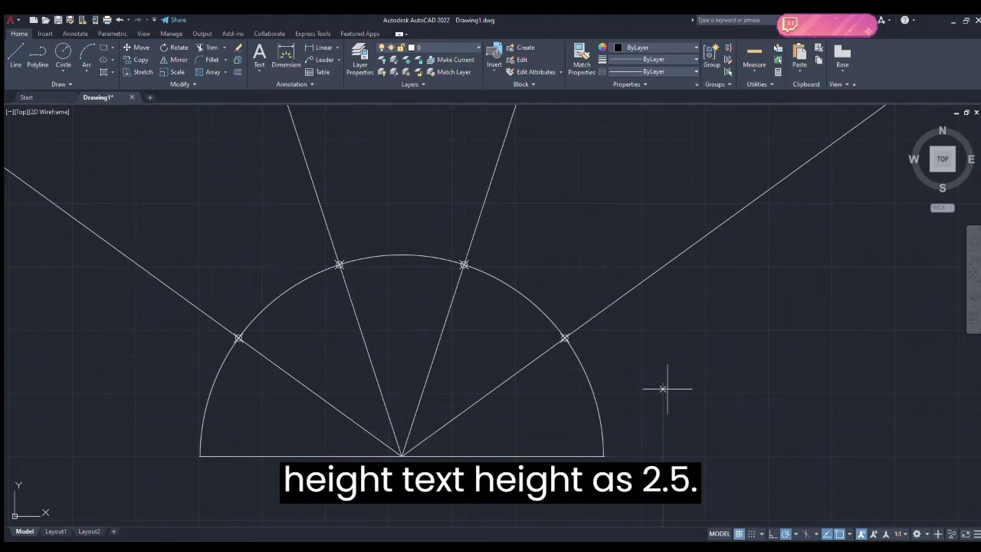
click(663, 387)
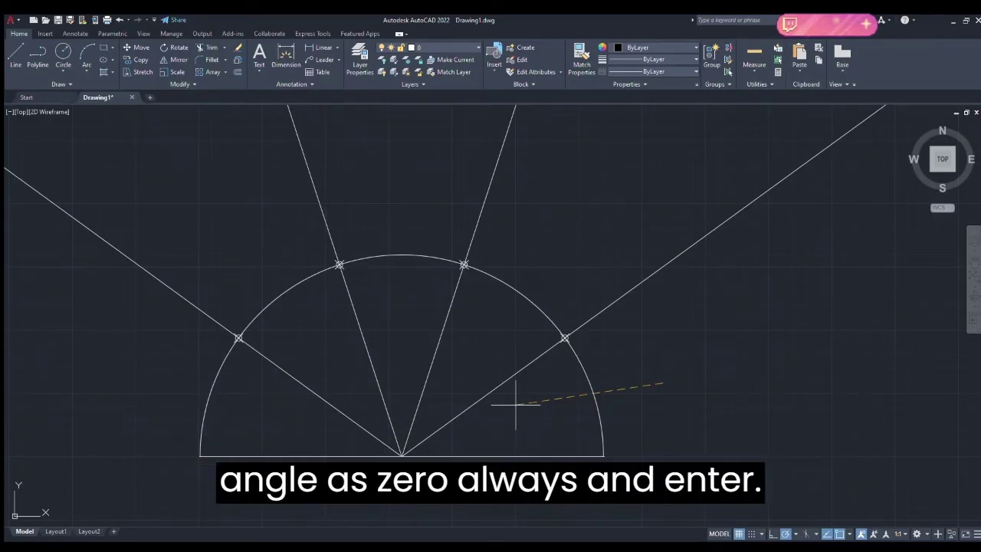
key(Return)
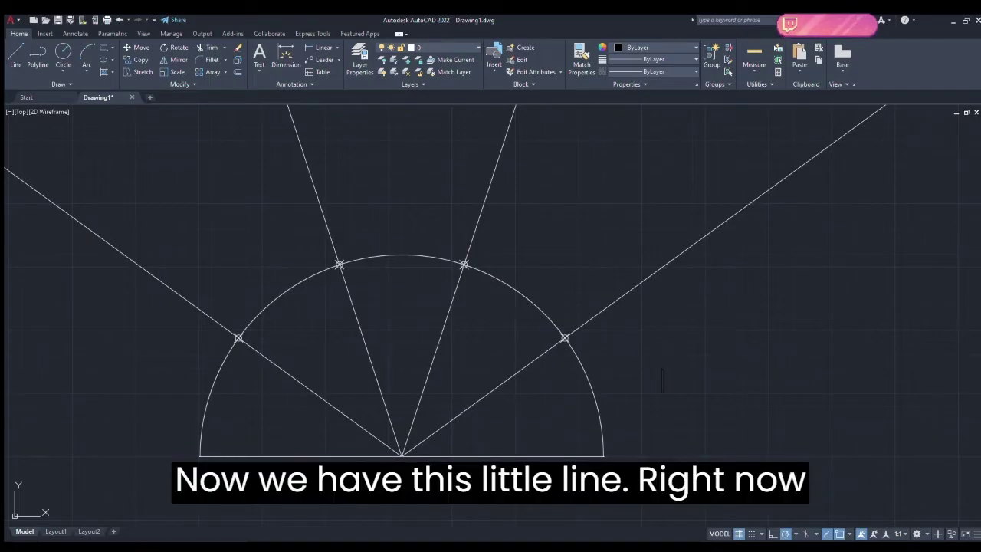
click(195, 482)
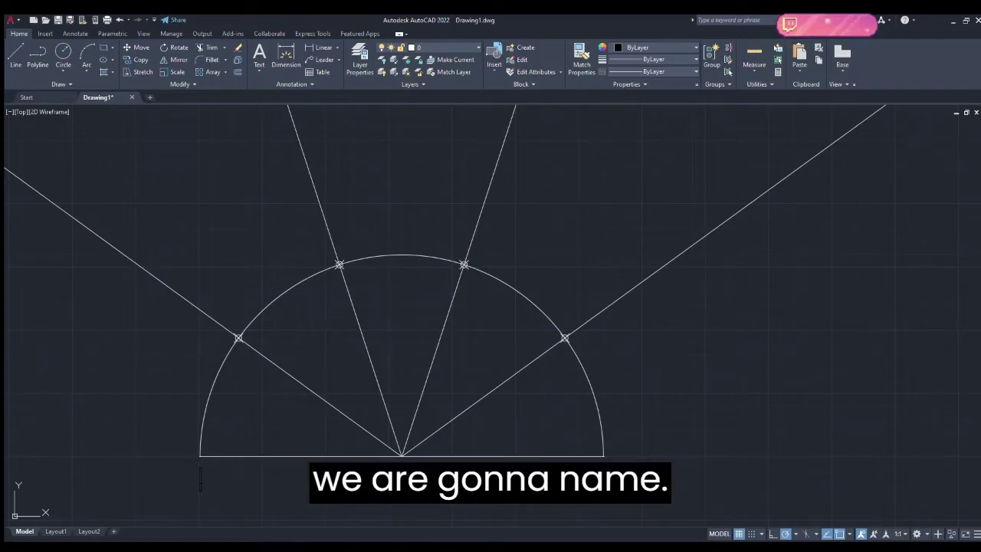
text(A)
middle_drag(394, 517, 395, 445)
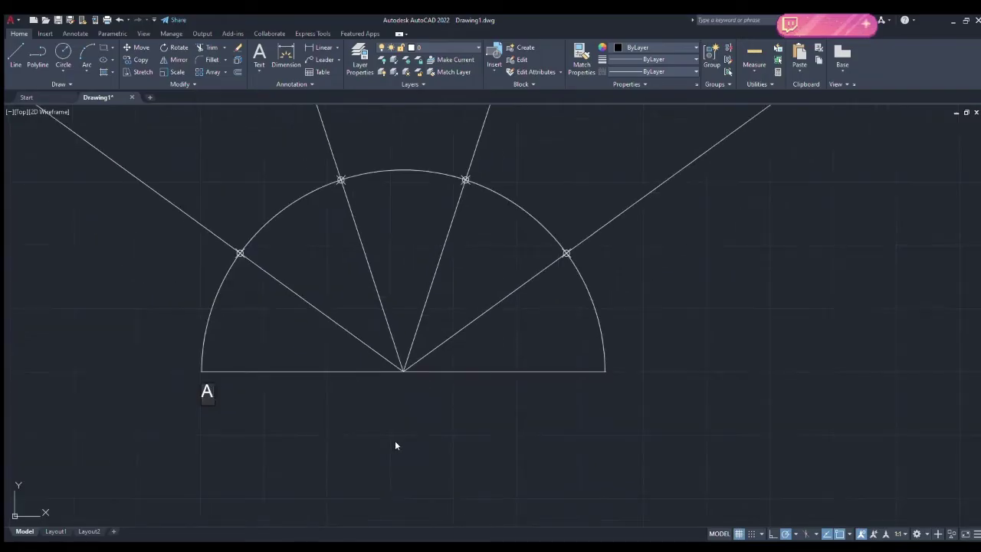
click(397, 398)
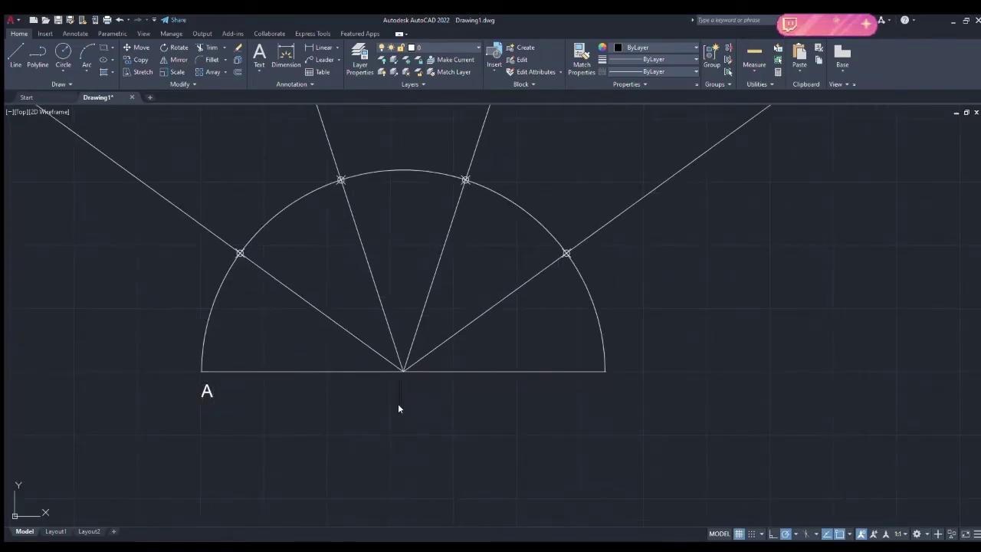
click(598, 398)
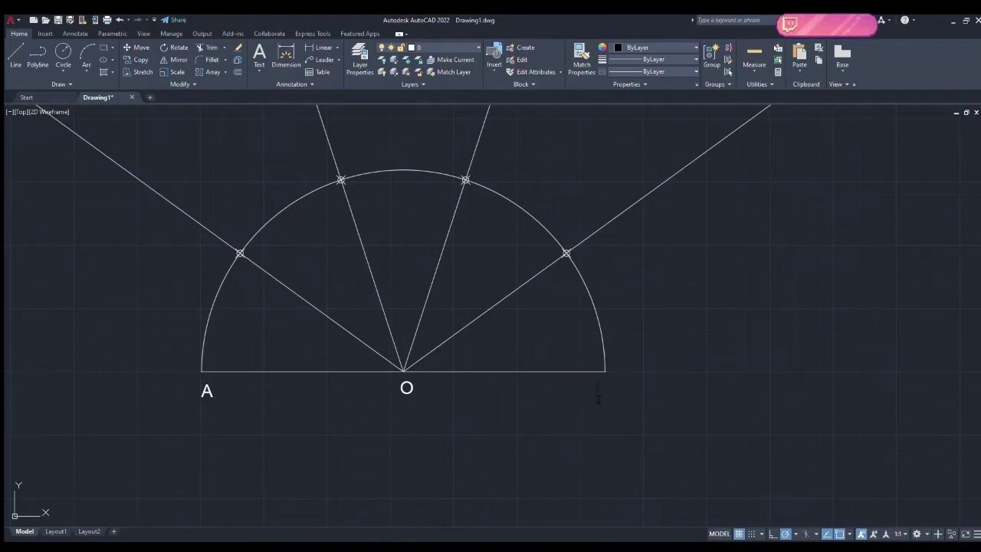
text(B)
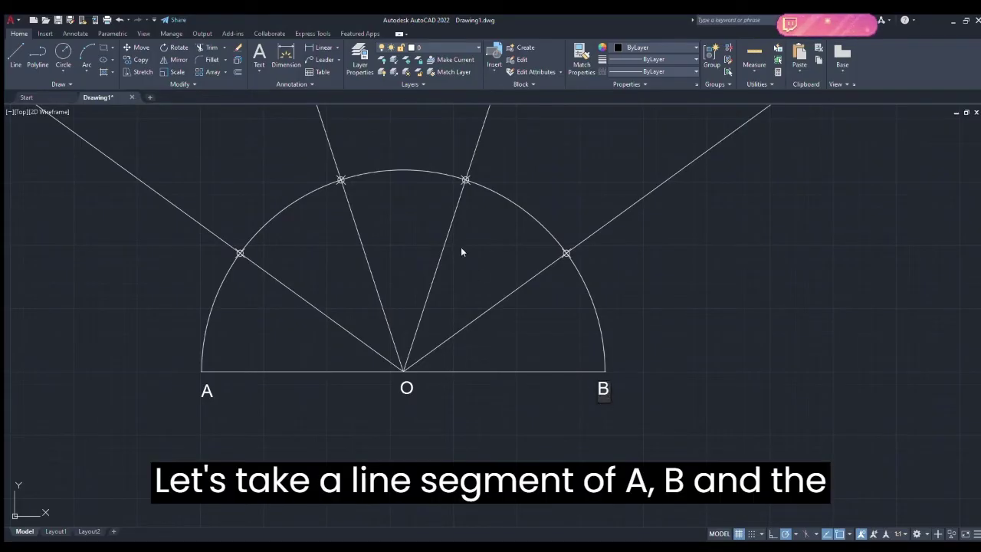
- Label the four ray crossings 1, 2, 3 and 4, fixing a mistyped 3
click(239, 277)
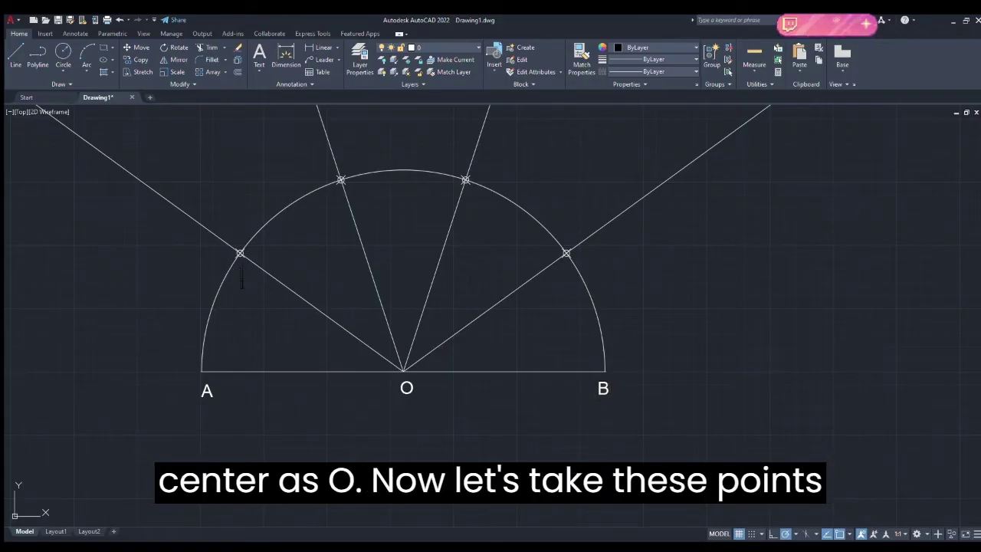
click(328, 205)
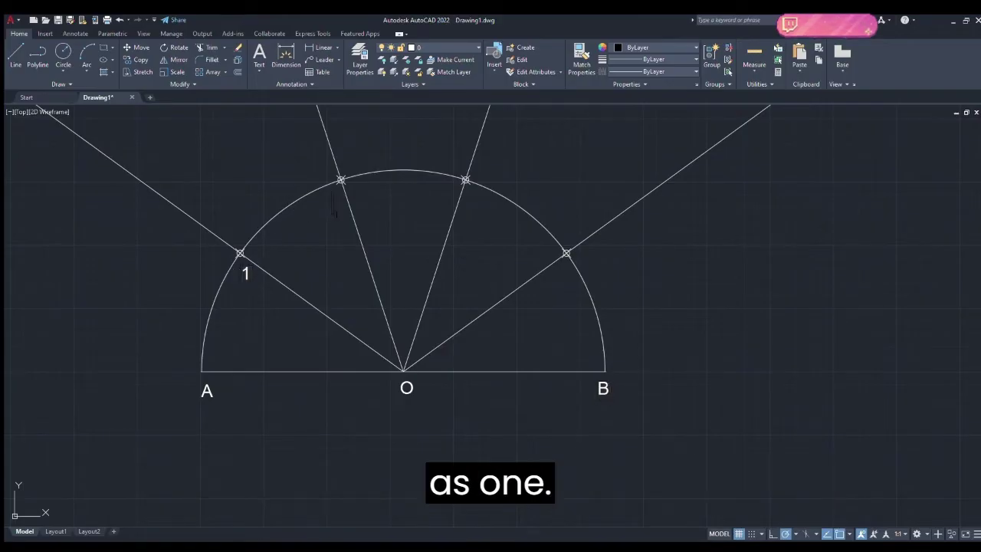
text(2)
click(440, 199)
text(4)
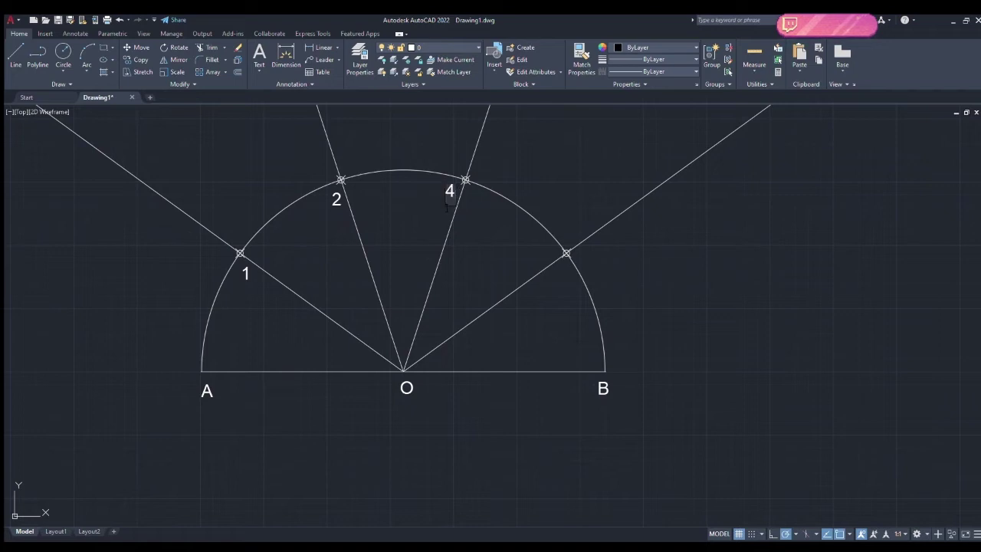
key(BackSpace)
text(3)
click(538, 257)
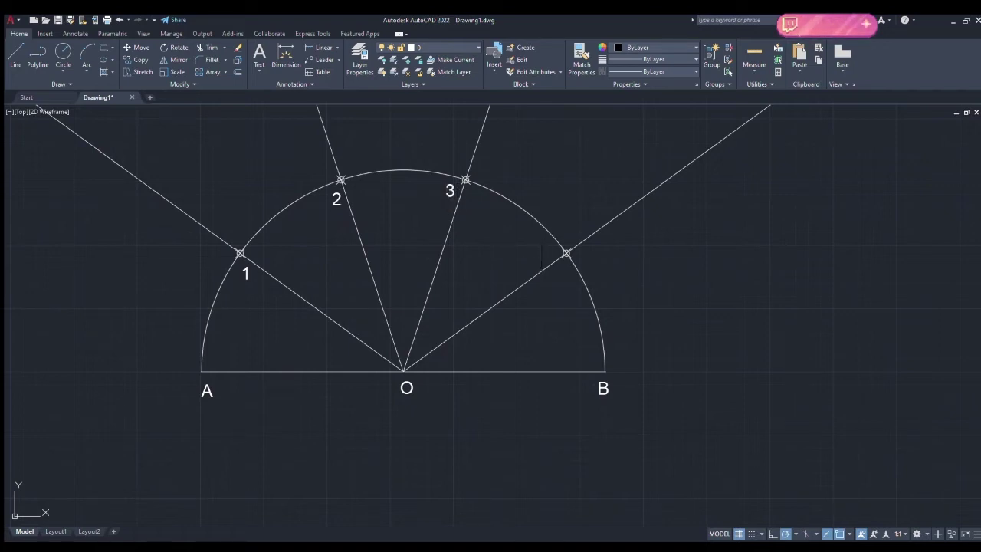
text(4)
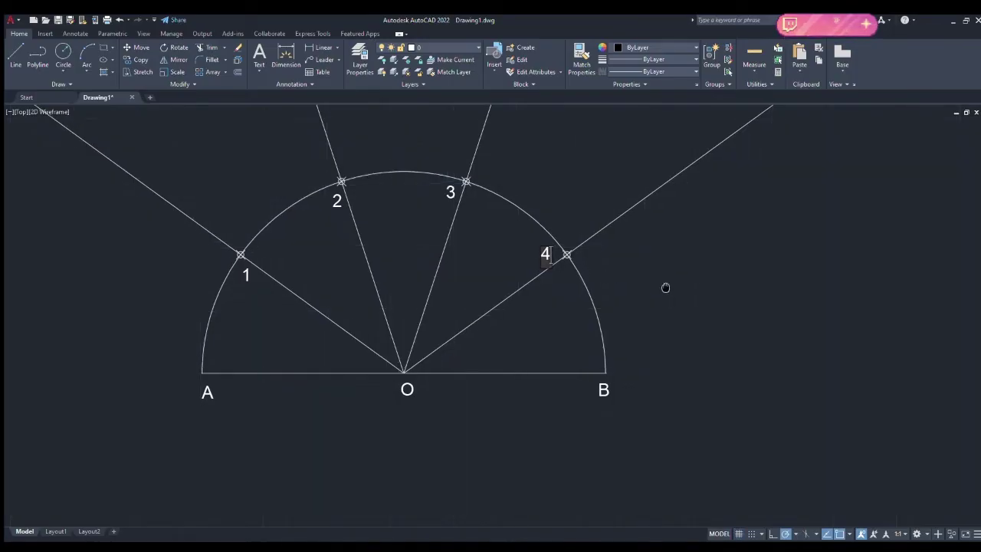
- Commit the last label, end DTEXT, and recentre the labelled figure
middle_drag(666, 286, 663, 321)
click(698, 288)
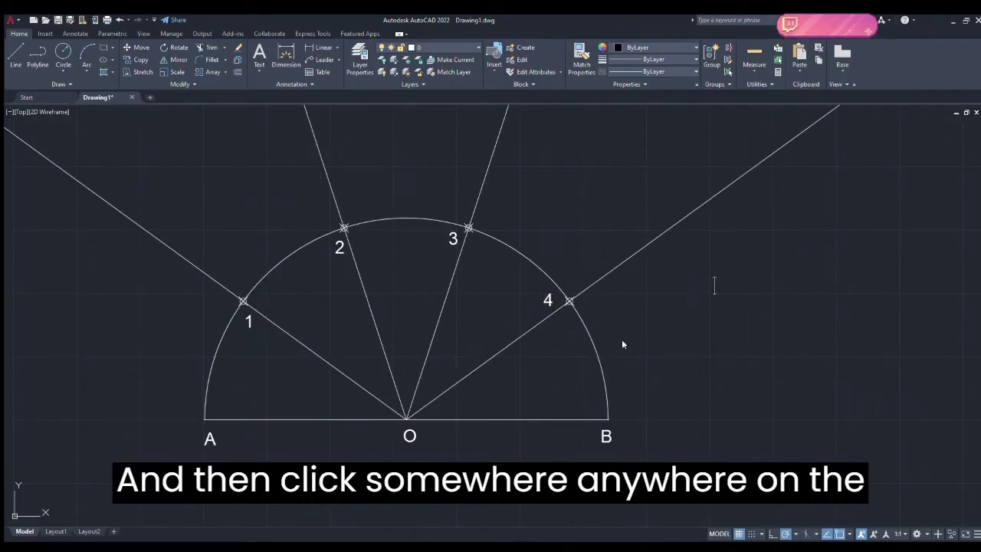
click(704, 325)
click(740, 327)
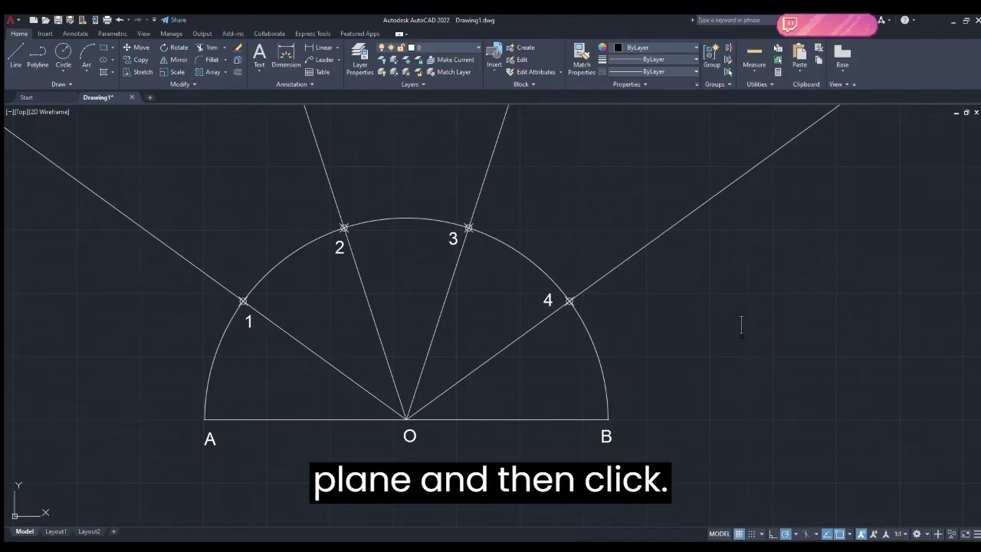
key(Escape)
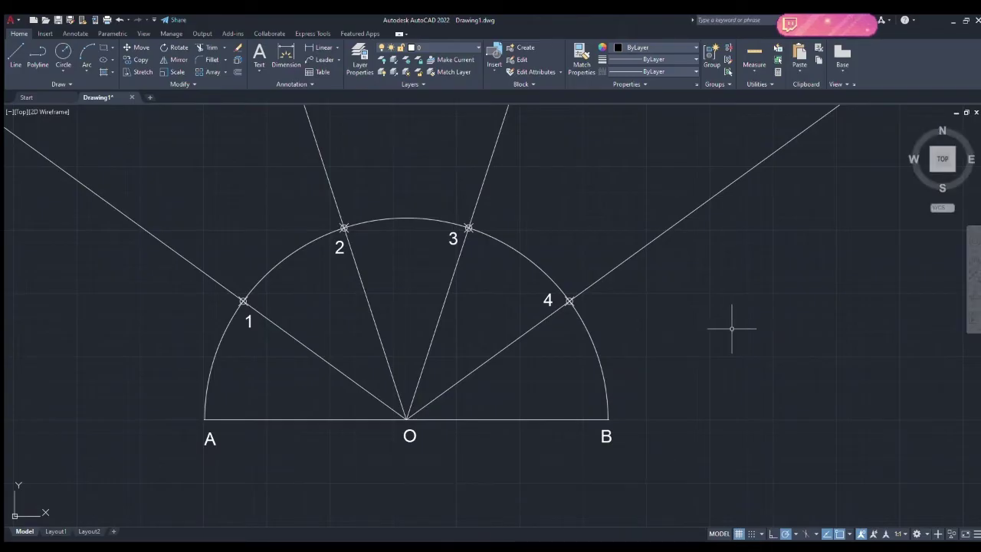
scroll(706, 351, down, 2)
mouse_move(707, 352)
middle_down()
mouse_move(664, 360)
mouse_move(661, 350)
mouse_move(632, 347)
middle_up()
scroll(661, 351, up, 2)
scroll(641, 341, down, 2)
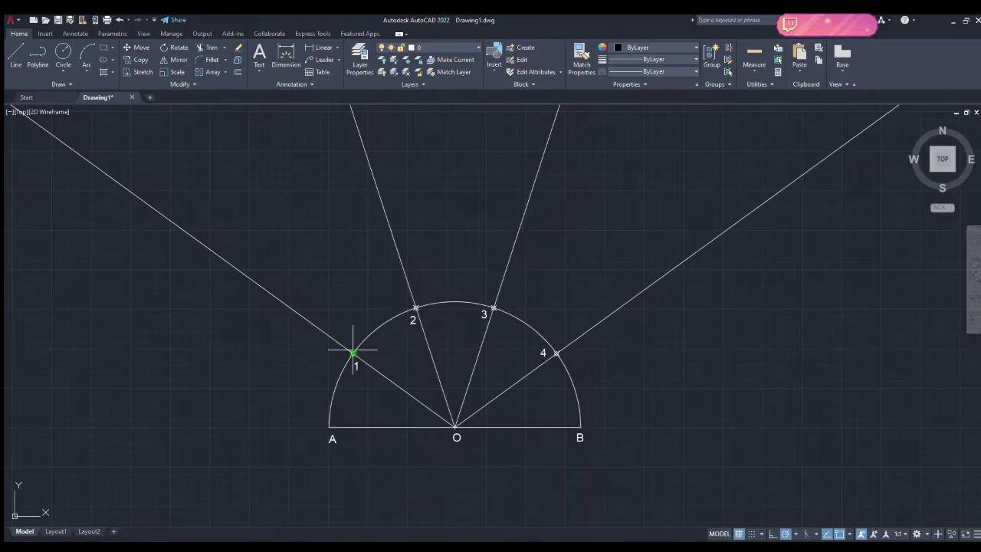
- Place a point where a circle centred at 2 through O crosses ray 3, then delete the circle
click(414, 308)
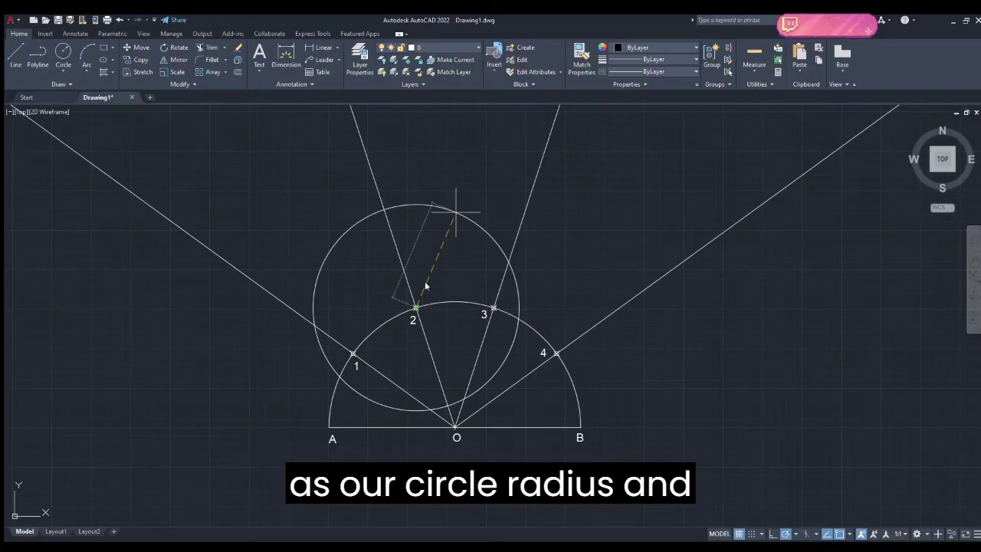
key(Return)
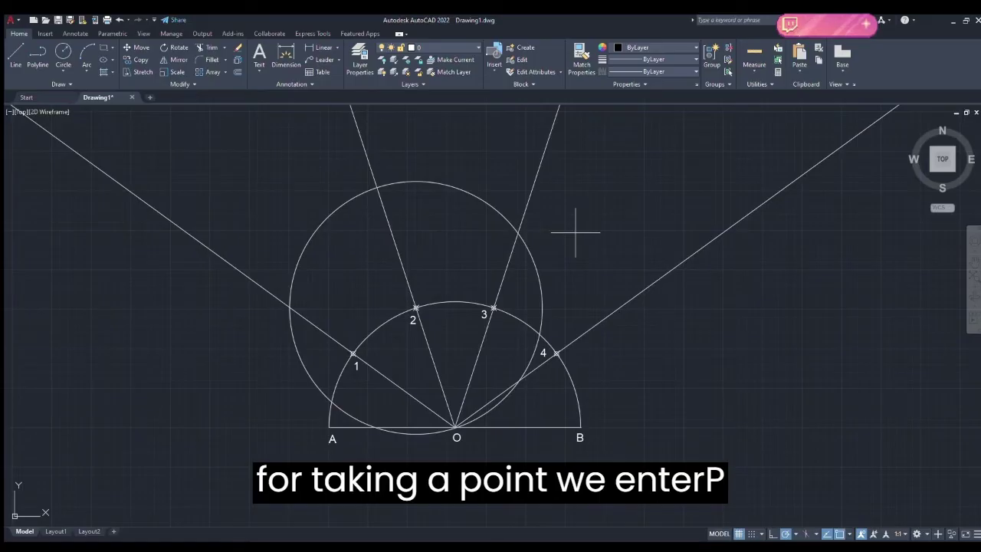
click(518, 232)
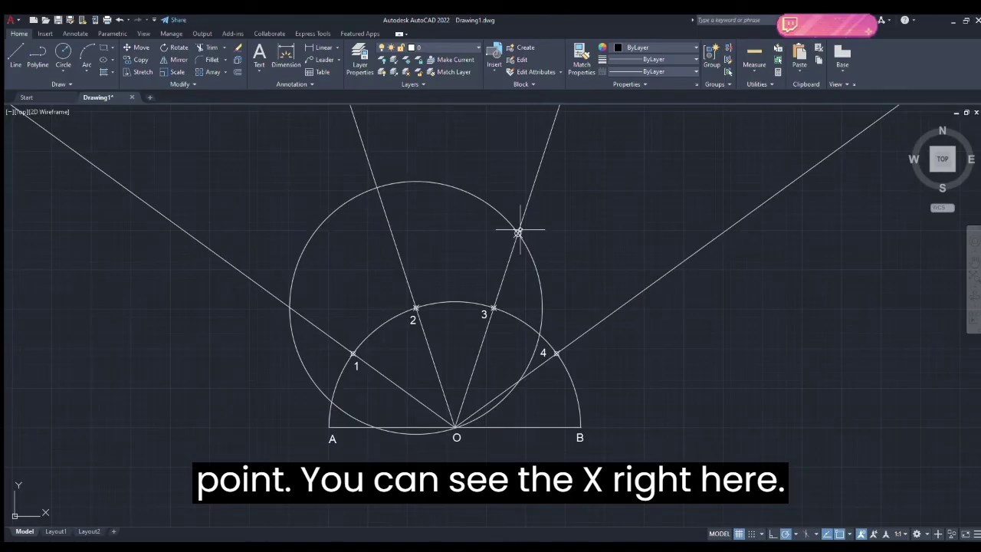
click(479, 197)
key(Delete)
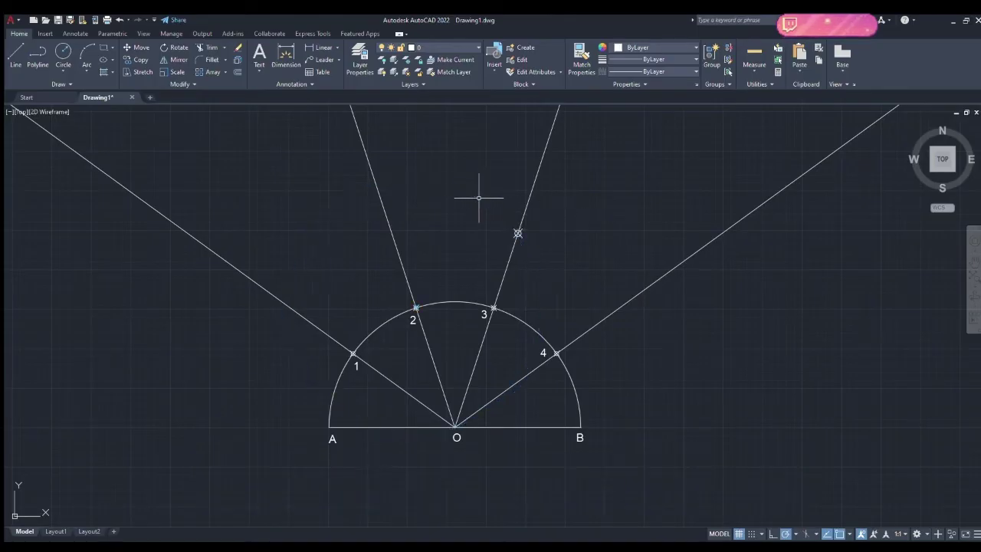
- Place a point where a radius-40 circle centred at 3 crosses ray 4, then delete the circle
middle_drag(595, 235, 543, 228)
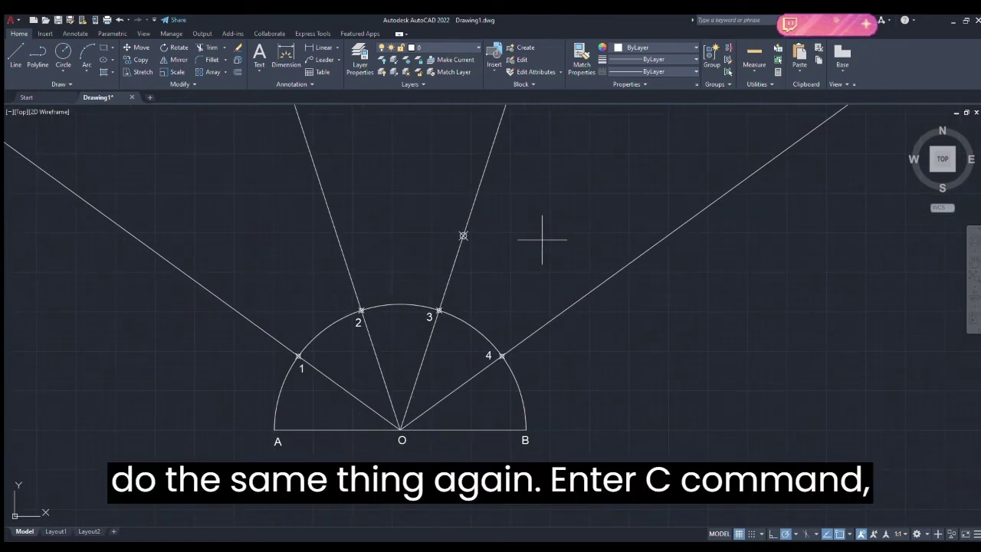
click(439, 310)
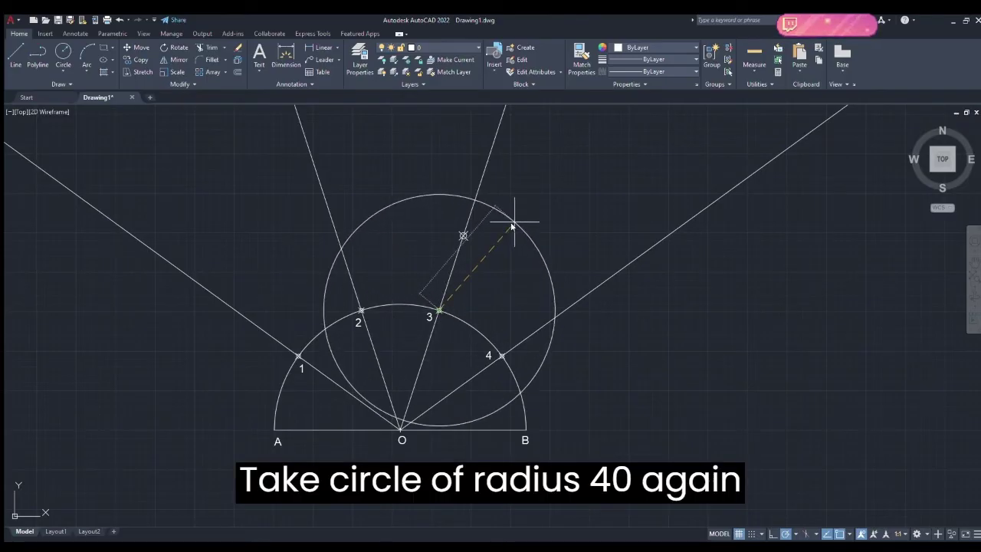
text(40)
key(Return)
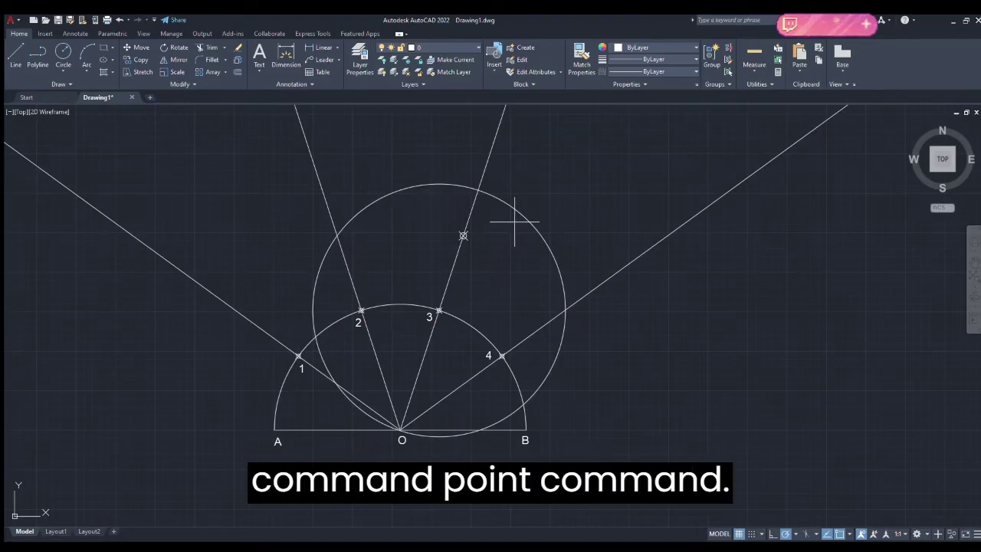
click(566, 310)
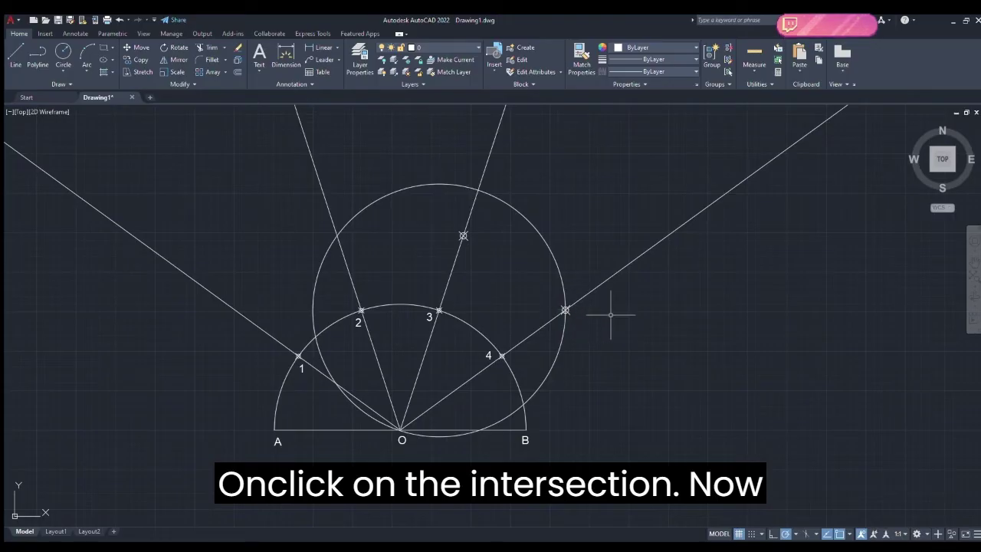
click(561, 283)
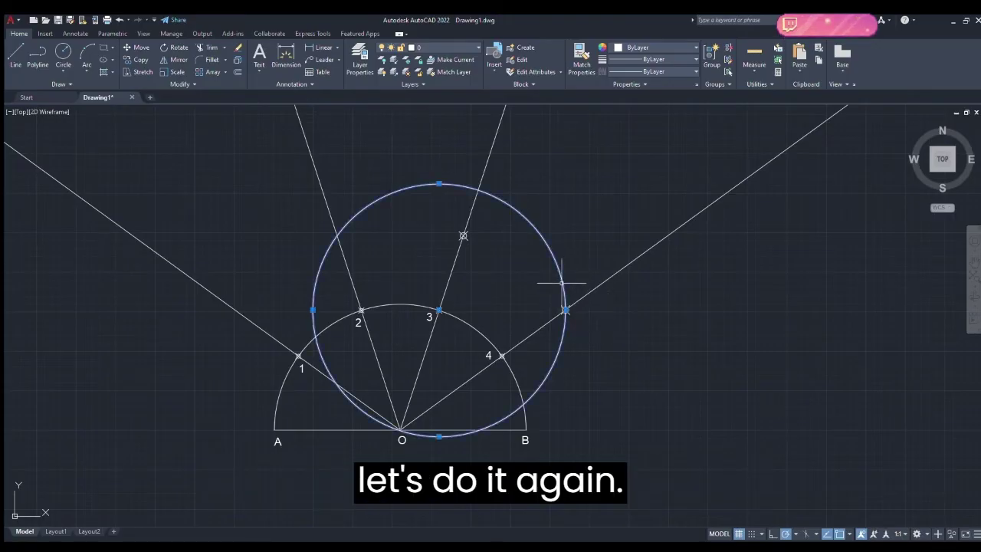
key(Delete)
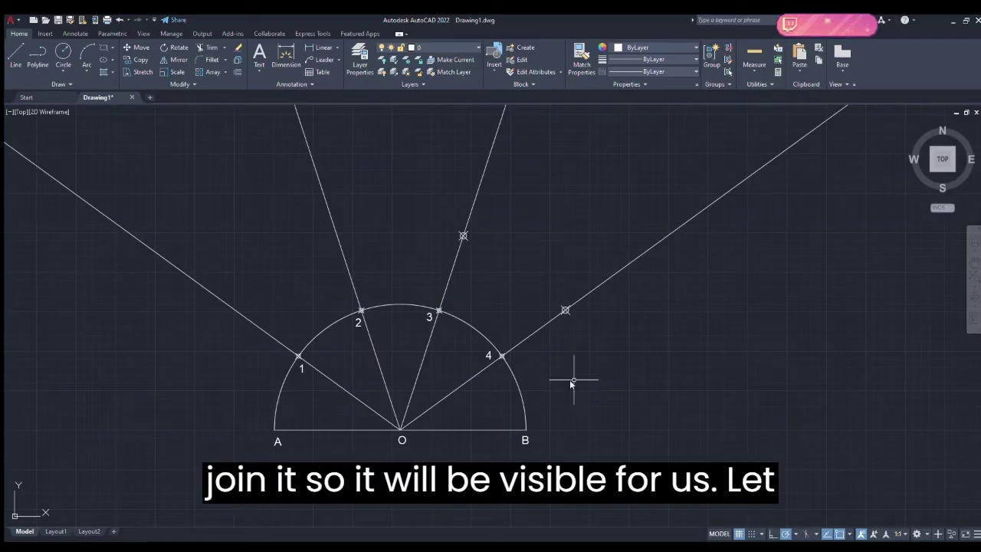
- Draw lines from point 2 to the top ray intersection, the right ray intersection, then down to B
click(360, 311)
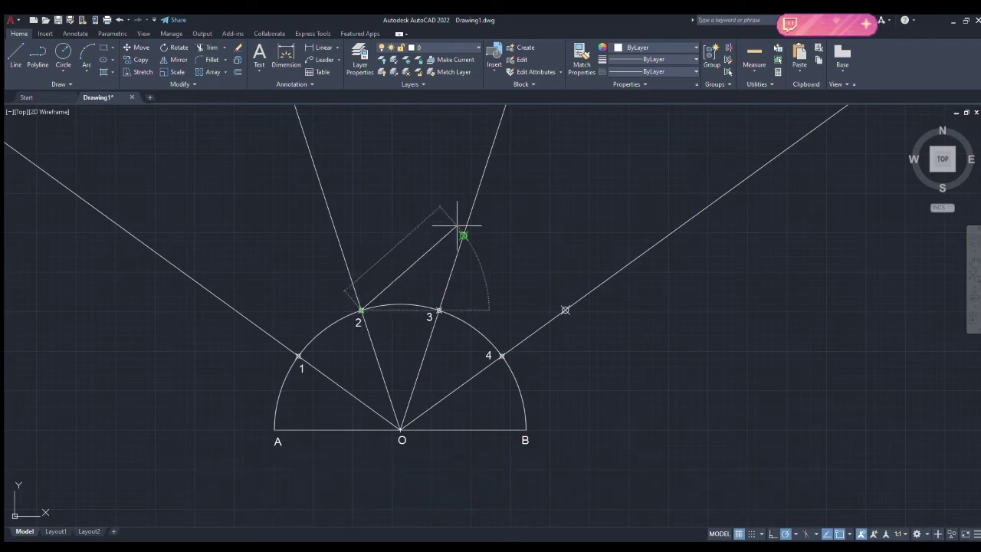
click(463, 235)
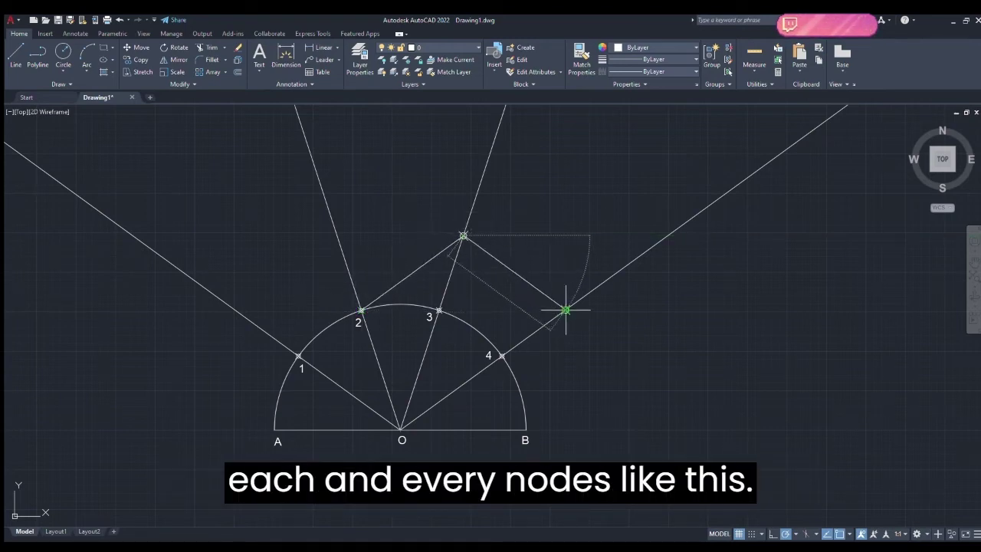
click(565, 310)
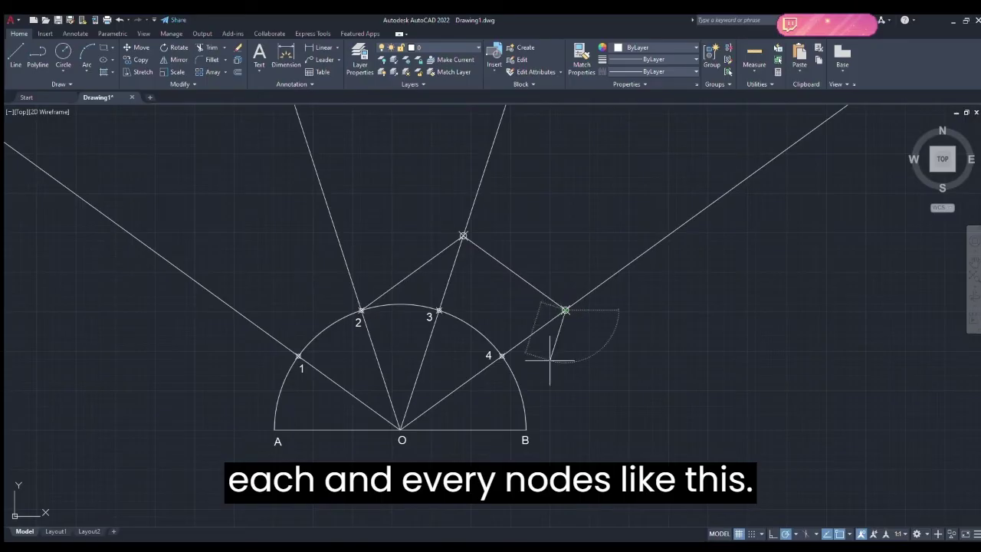
click(527, 429)
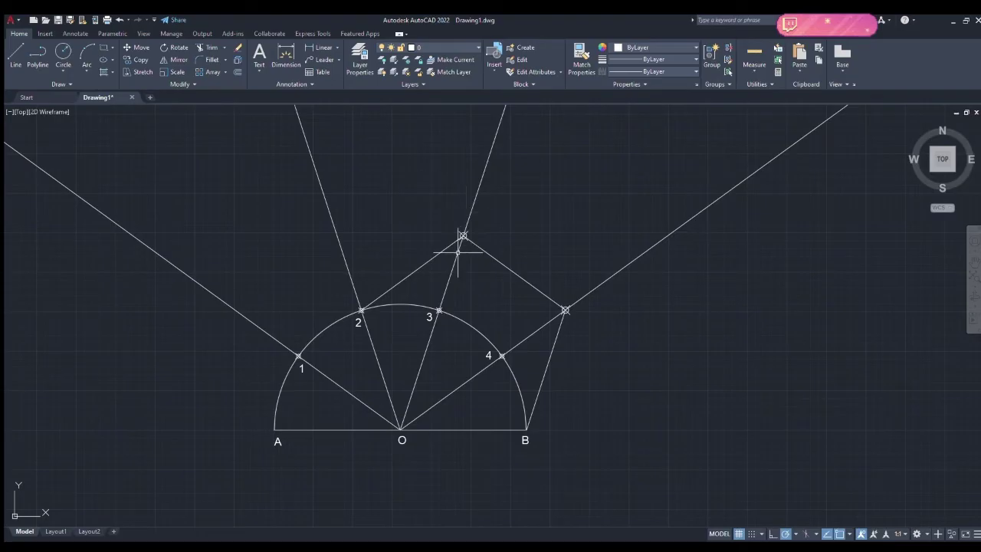
- Select the side from point 2 to the top vertex and the ray through point 2, then clear the selection
click(433, 257)
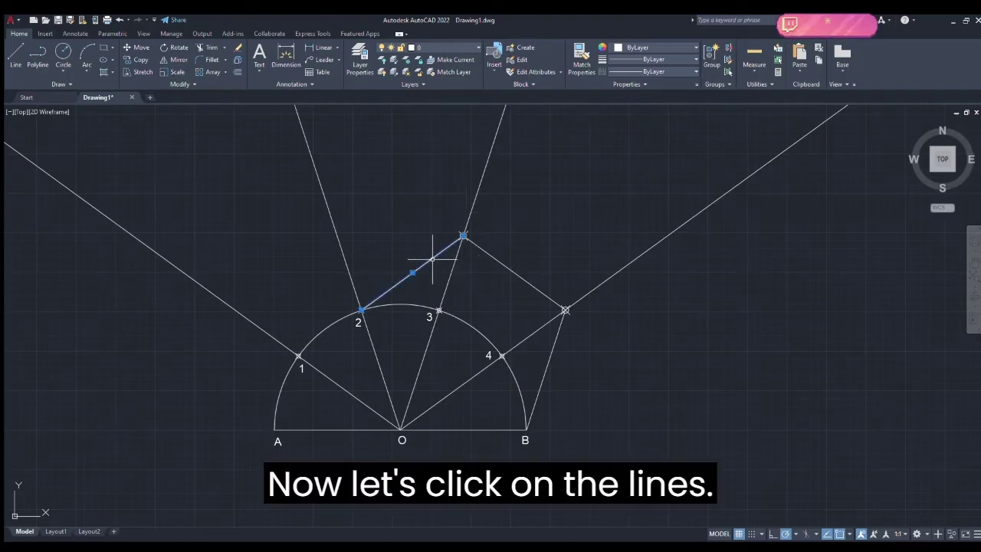
click(385, 383)
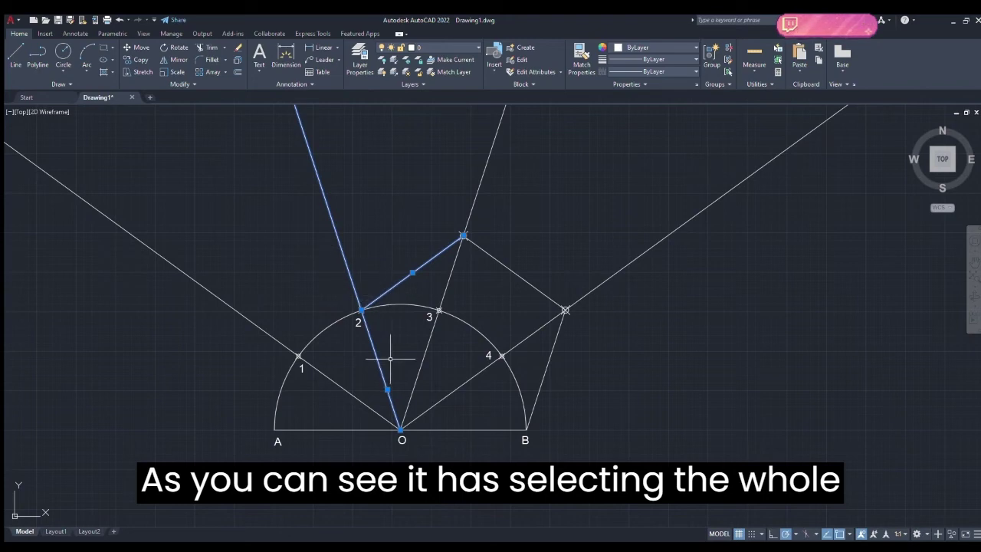
key(Escape)
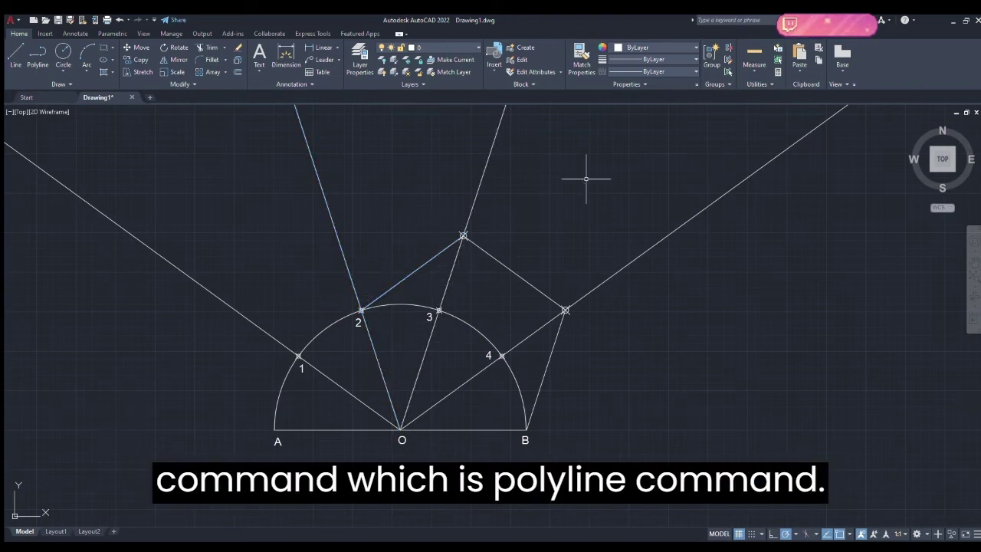
- Draw a polyline from point 2 down to O and across to B
text(pl)
key(Return)
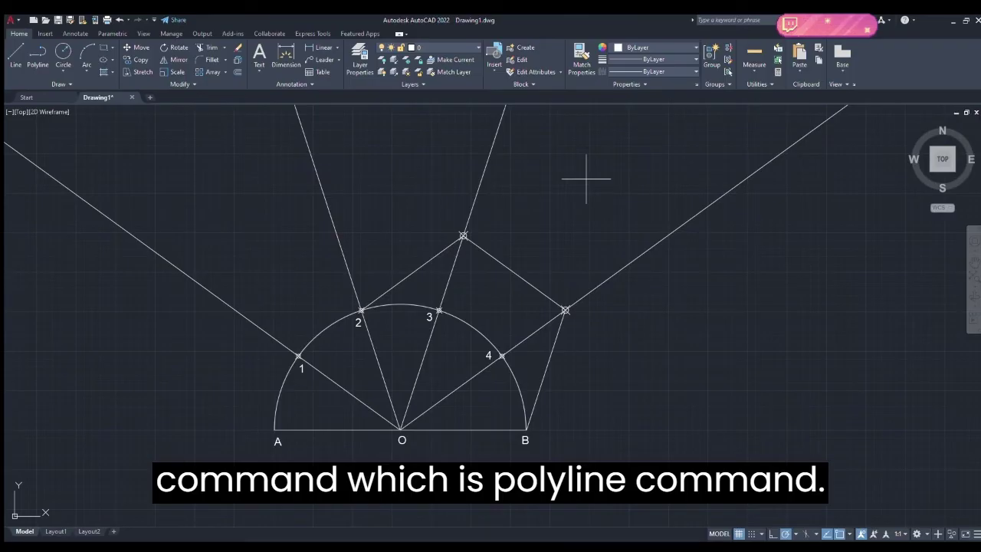
click(360, 310)
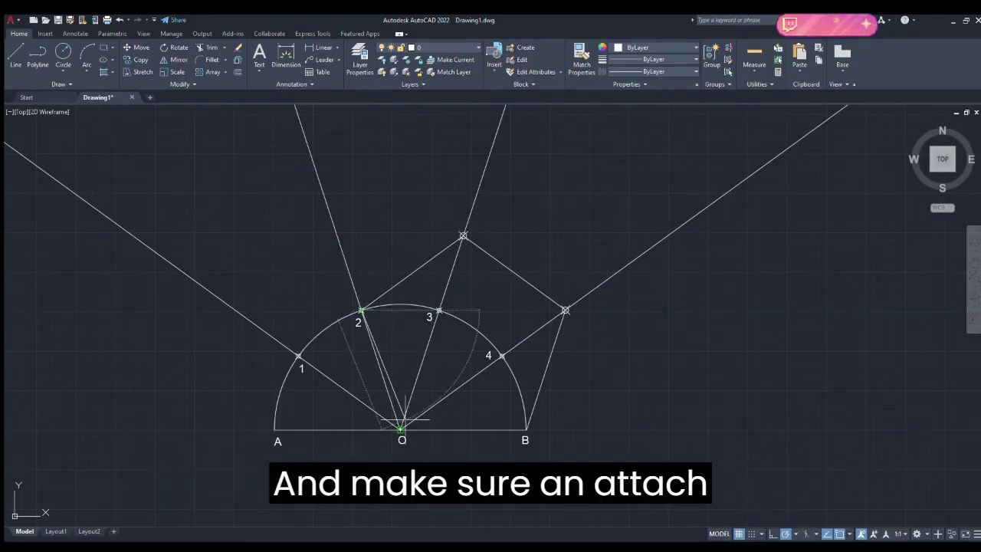
click(400, 428)
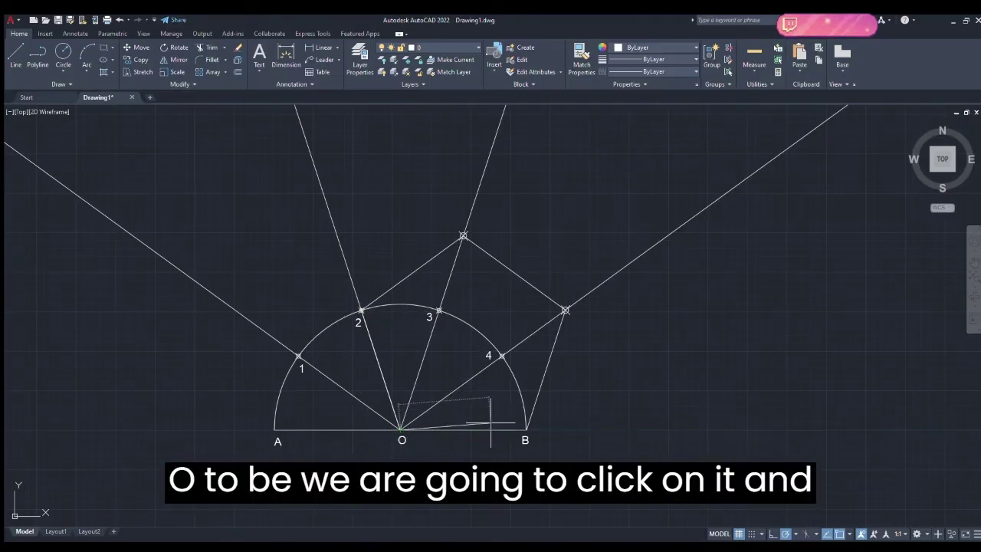
click(525, 429)
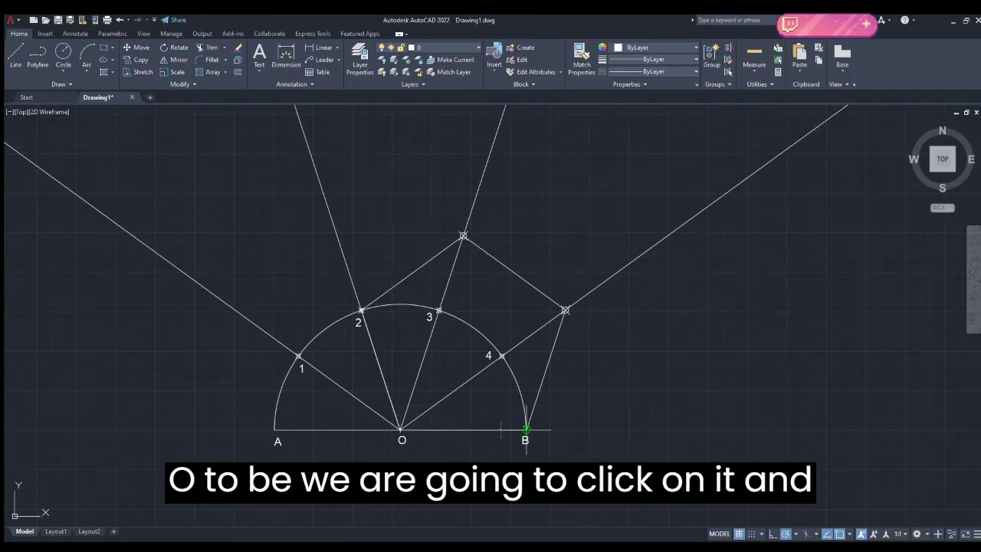
key(Escape)
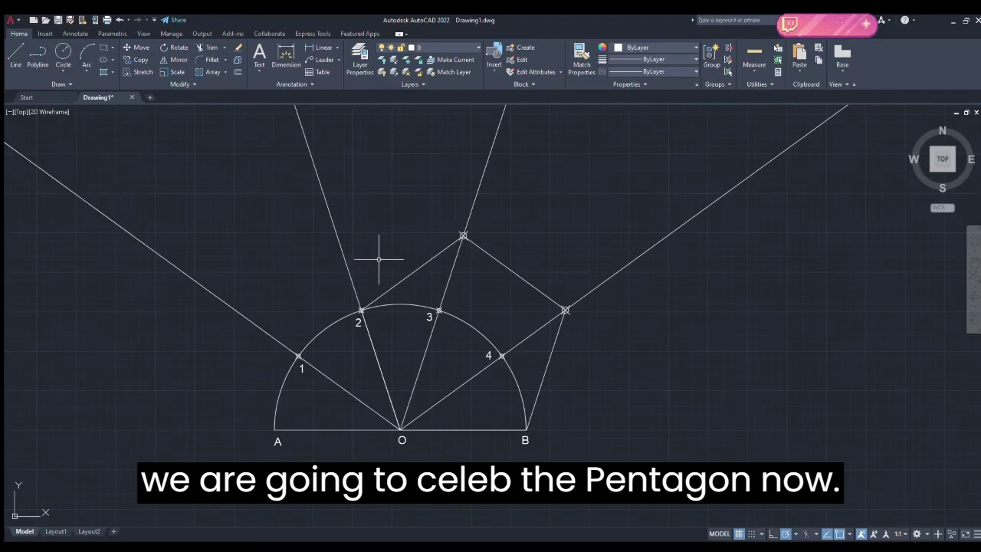
- Select the four side objects: point 2 to top, the 2–O–B polyline, top to right, and right to B. Give them a 0.30 mm lineweight and deselect
click(399, 279)
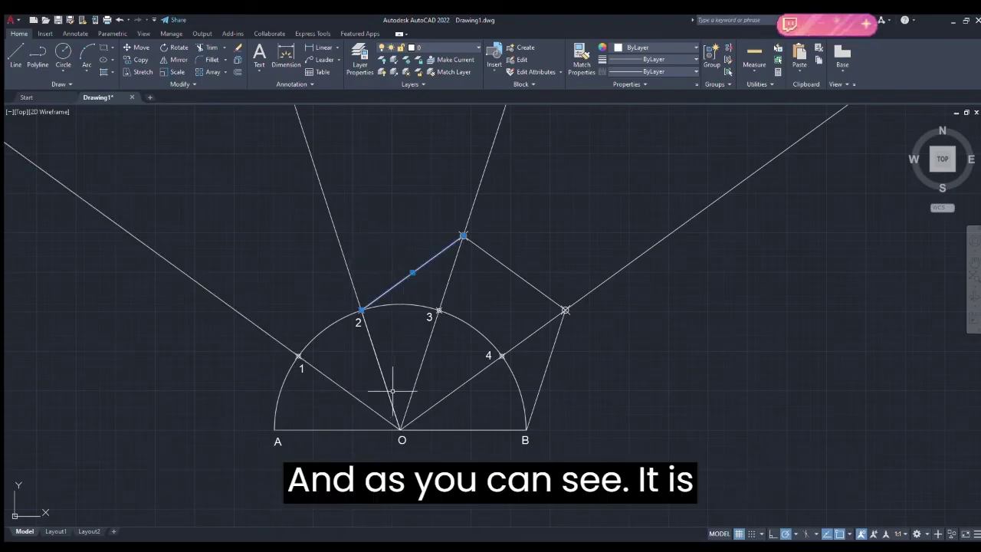
click(391, 394)
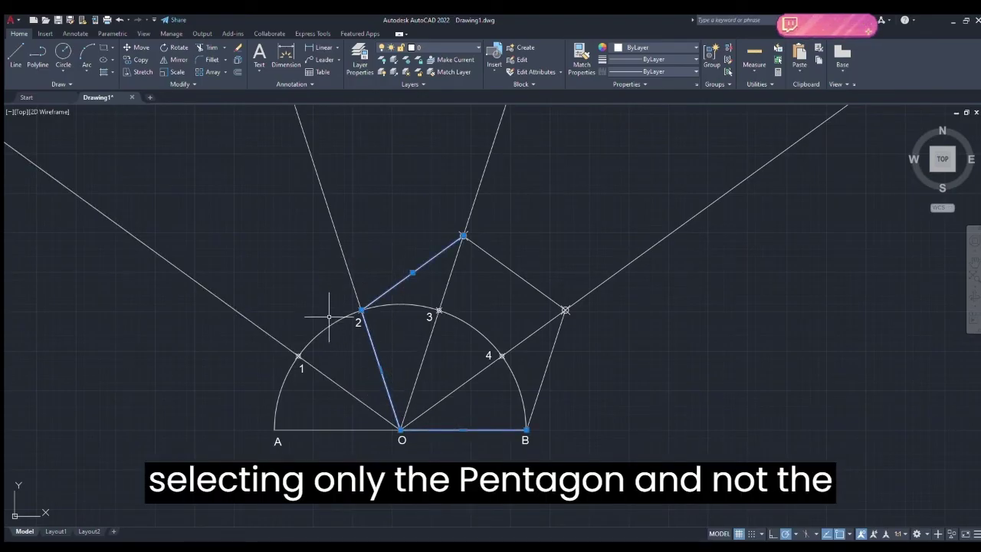
click(514, 272)
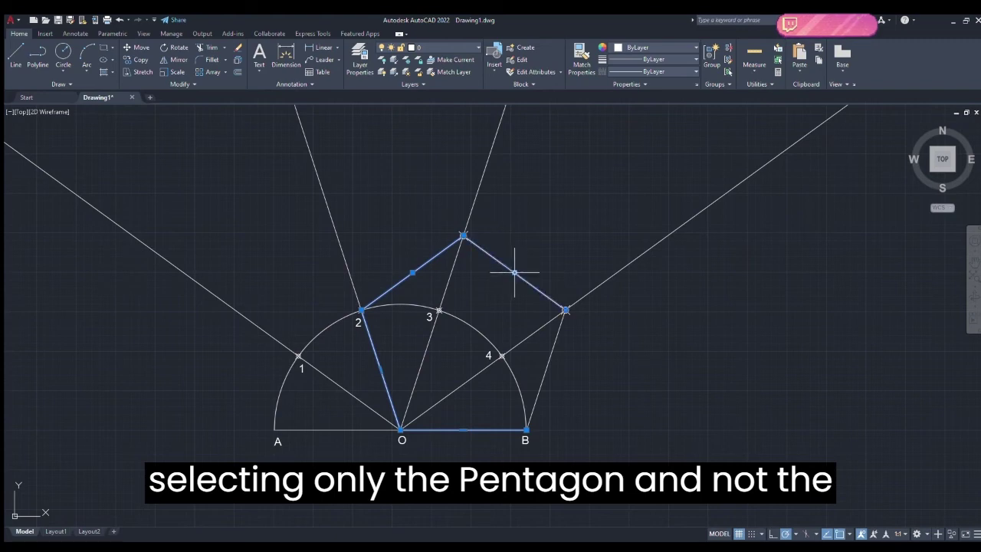
click(545, 369)
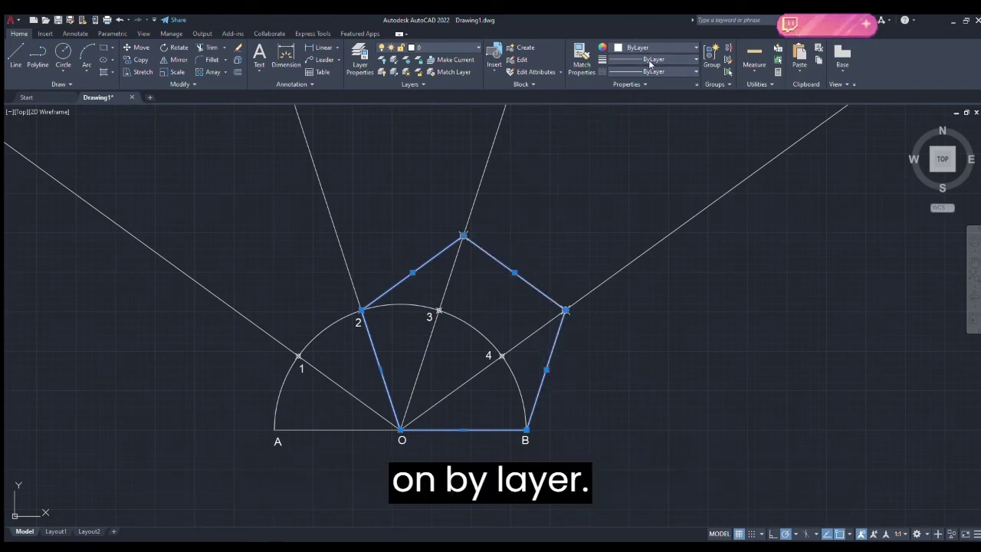
key(Escape)
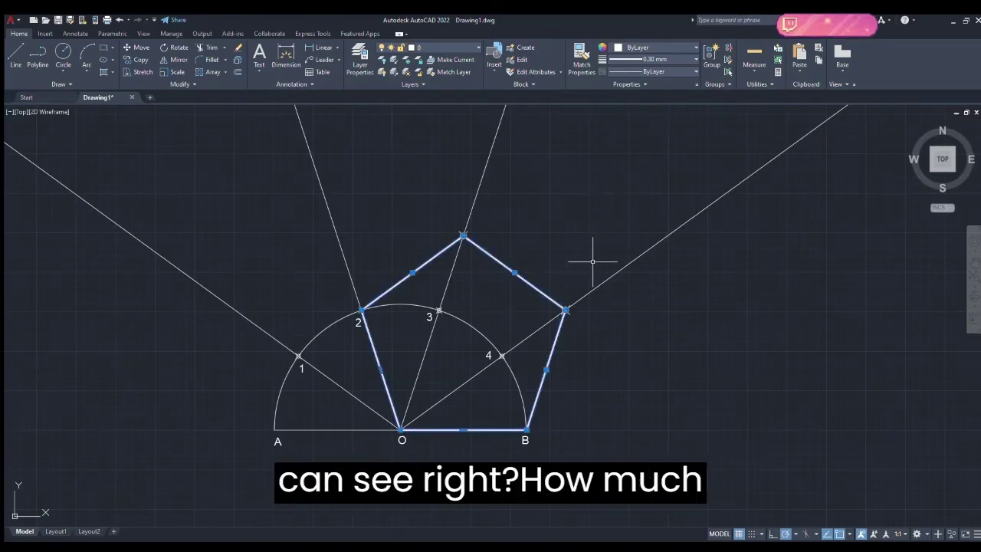
key(Escape)
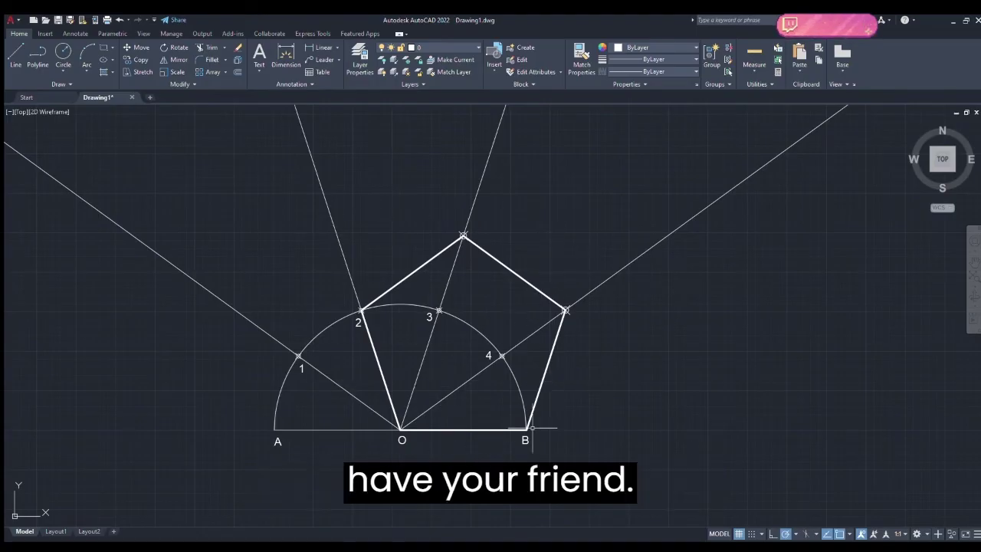
- Add a linear dimension from O to B placed below side OB
middle_drag(618, 347, 621, 361)
scroll(648, 359, down, 2)
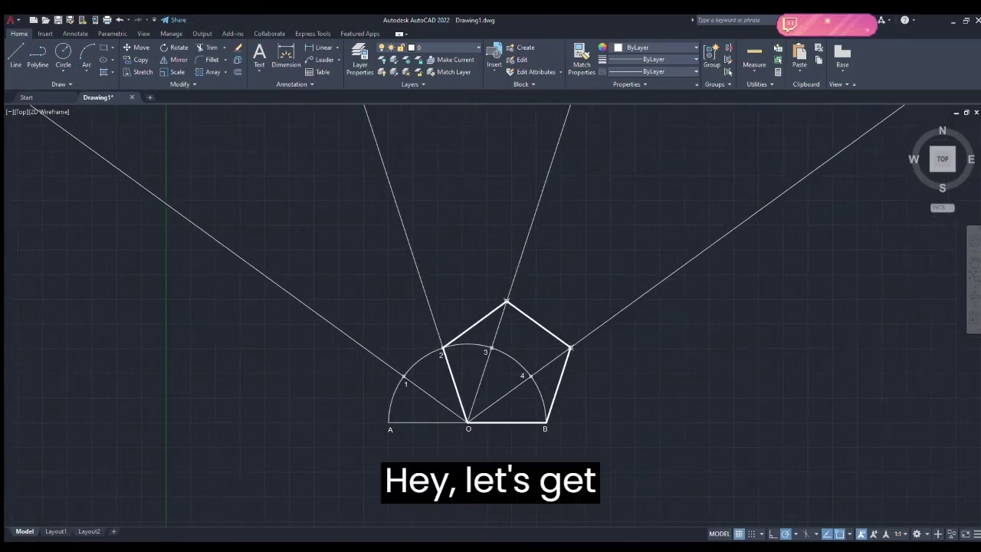
scroll(617, 359, up, 2)
middle_drag(597, 414, 580, 372)
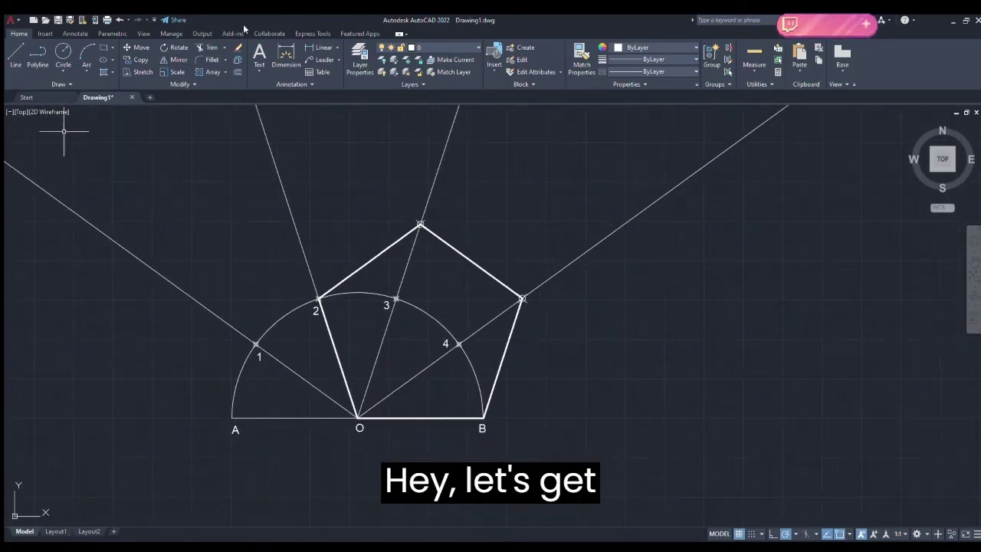
click(314, 55)
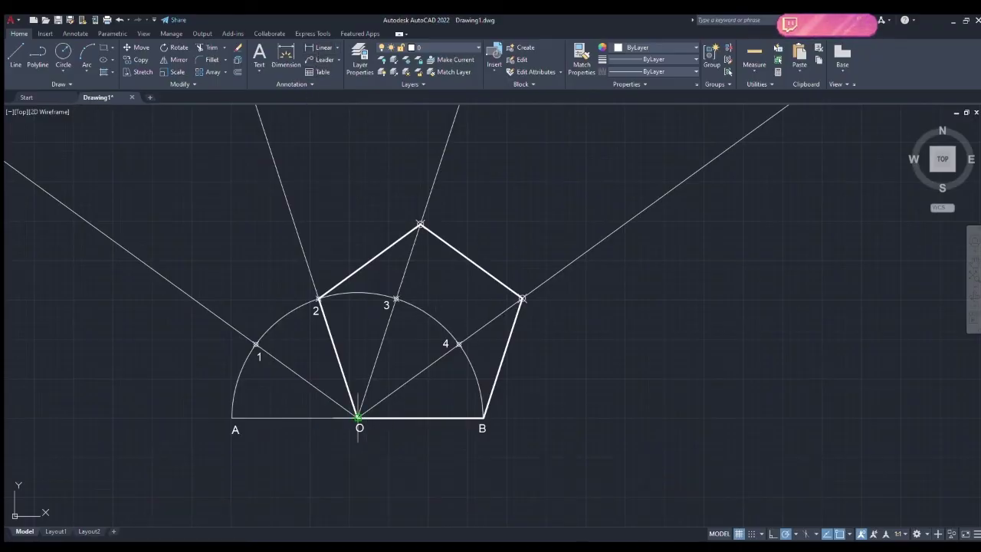
click(358, 417)
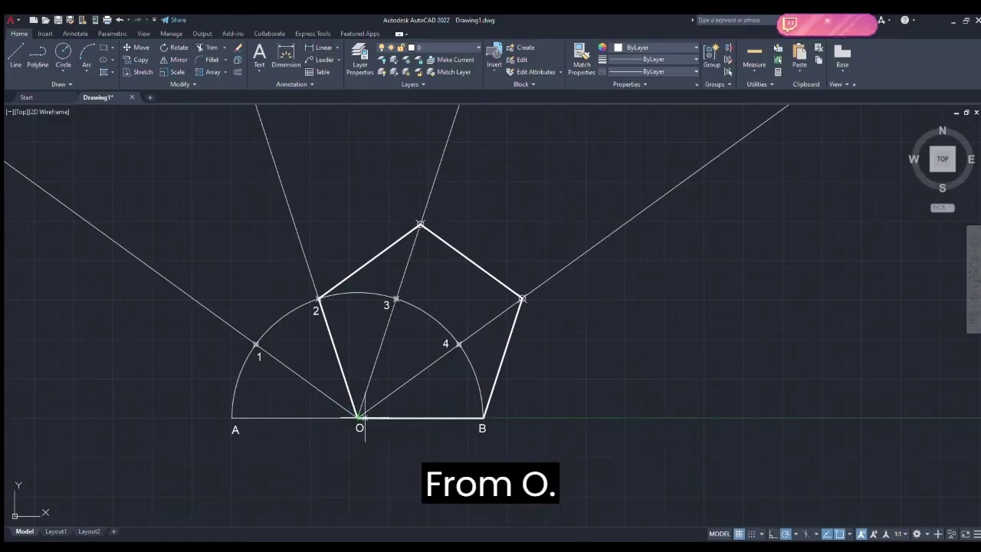
click(482, 417)
middle_drag(493, 448, 498, 332)
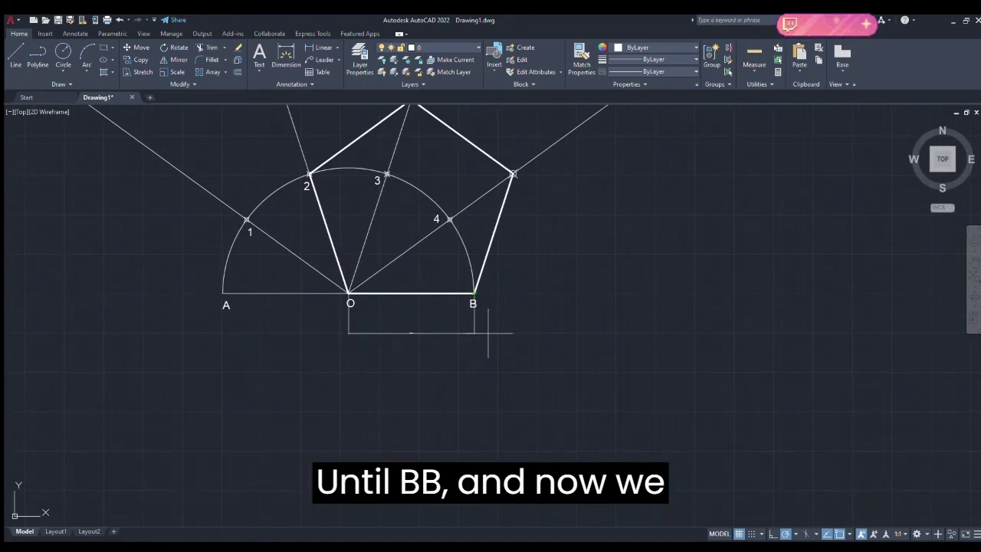
click(485, 373)
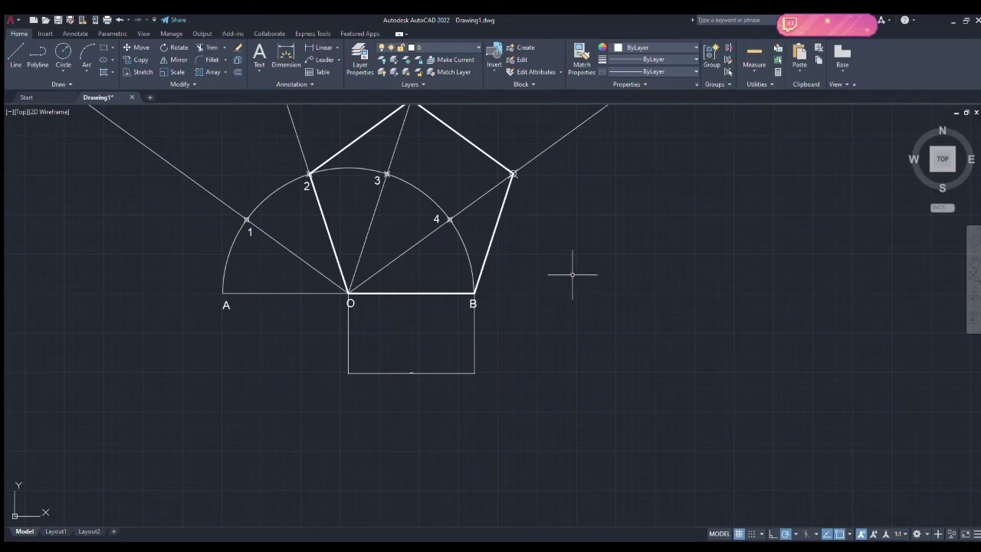
middle_drag(574, 273, 584, 337)
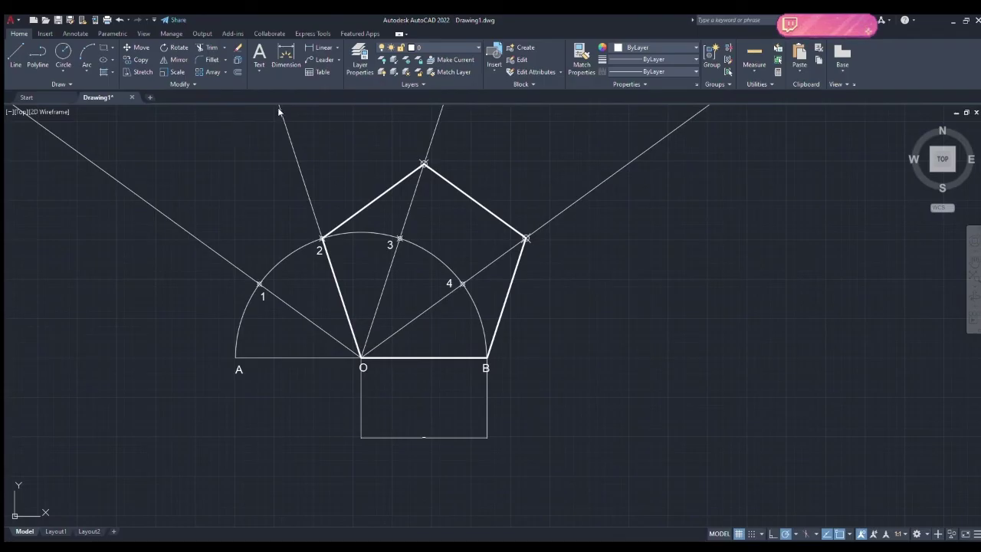
- Enlarge the dimension text through the D dimension style settings so 40.0000 is legible
text(d)
key(Return)
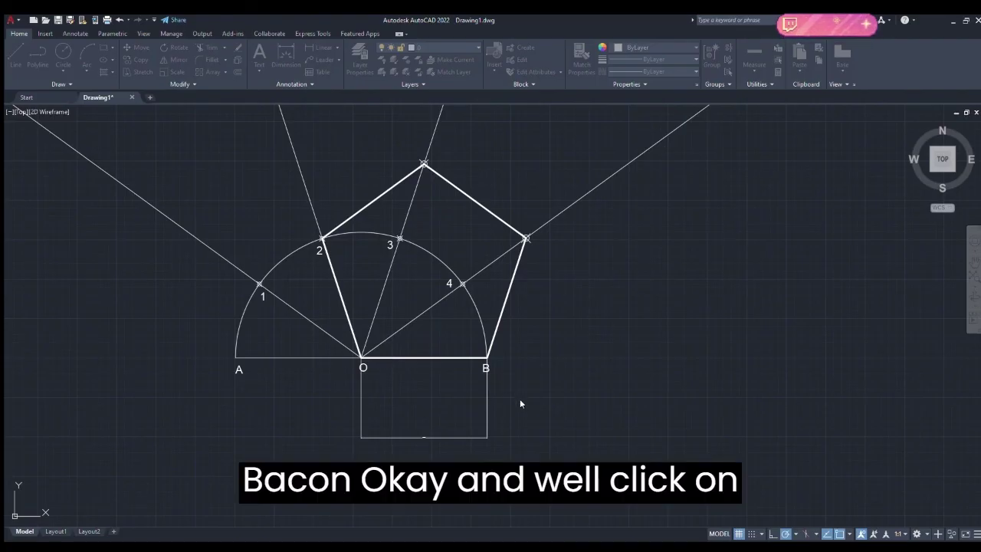
click(546, 359)
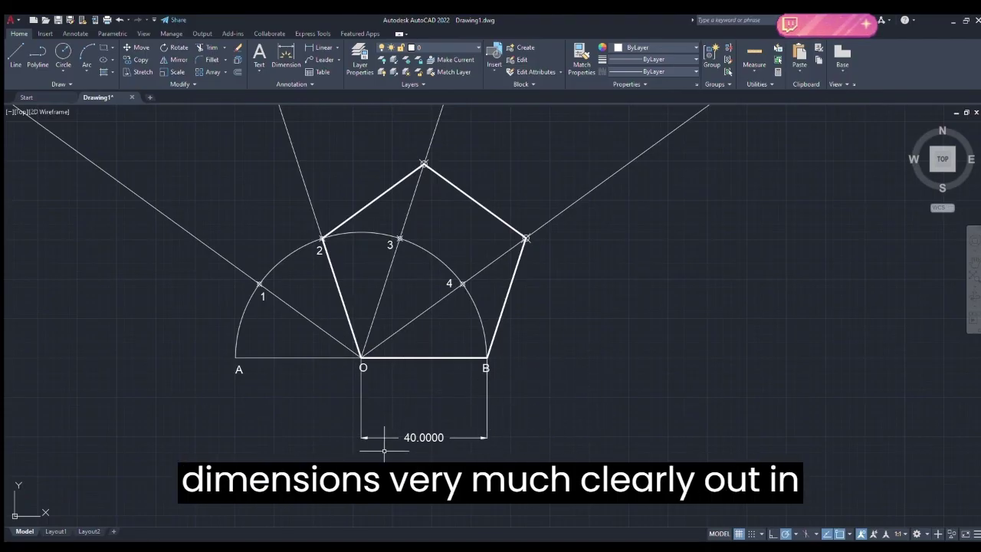
scroll(590, 307, down, 3)
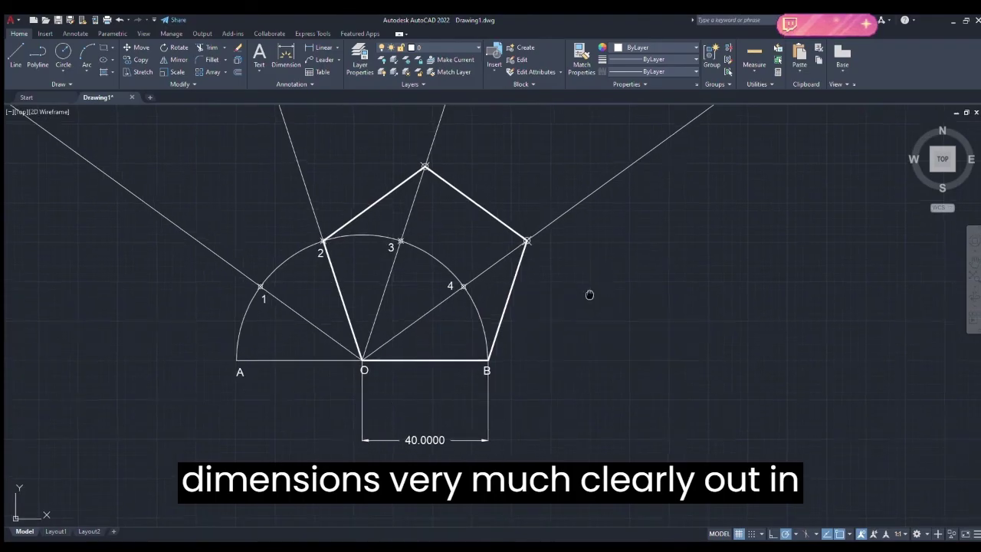
scroll(582, 323, up, 3)
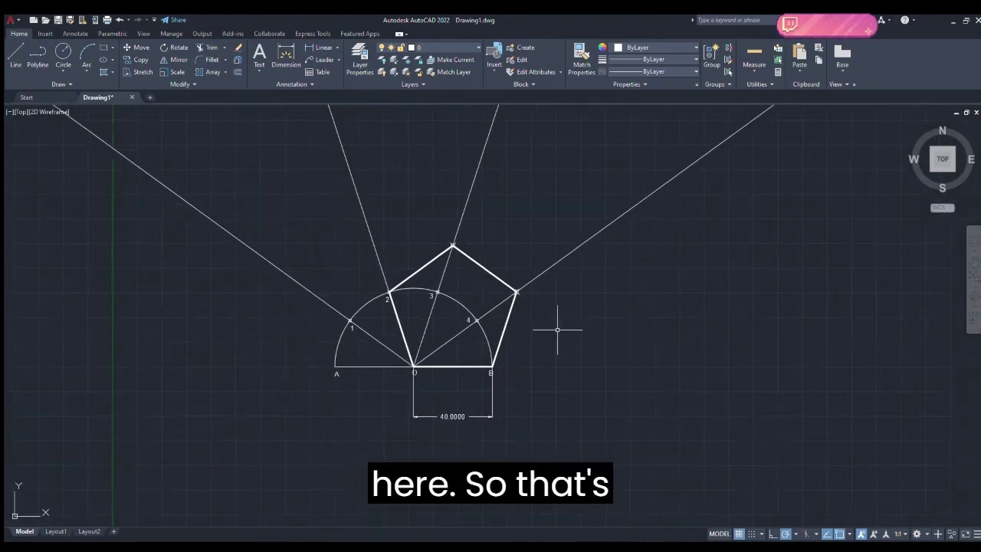